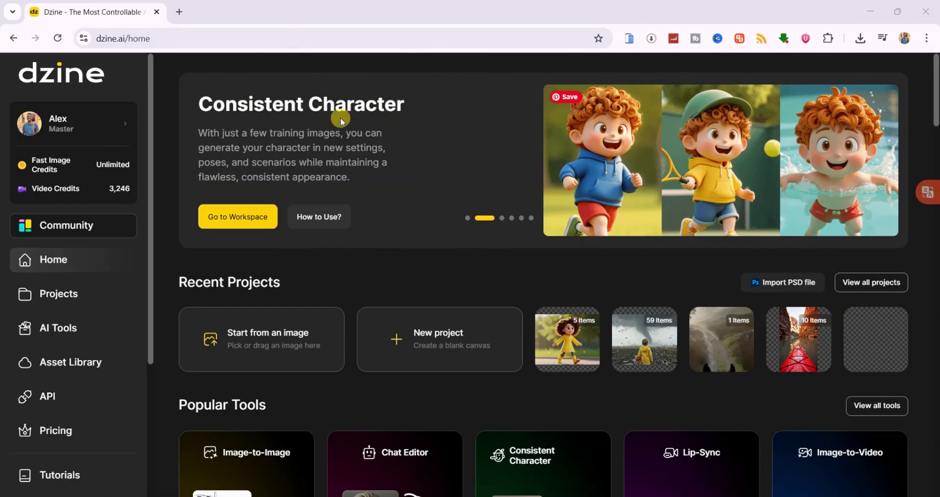
# Browse the AI Tools catalogue, including Consistent Character, Image-to-Video, Instant Storyboard and Enhance
pyautogui.click(68, 329)
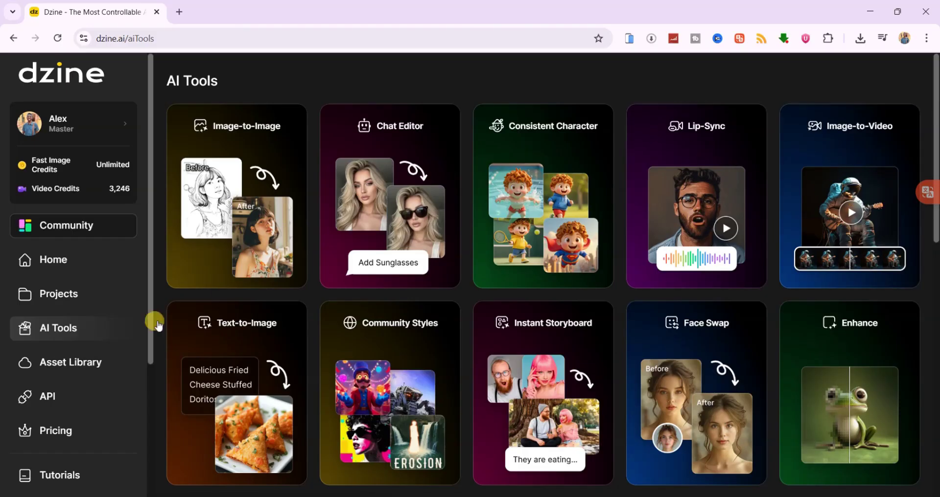
pyautogui.scroll(-1, 194, 357)
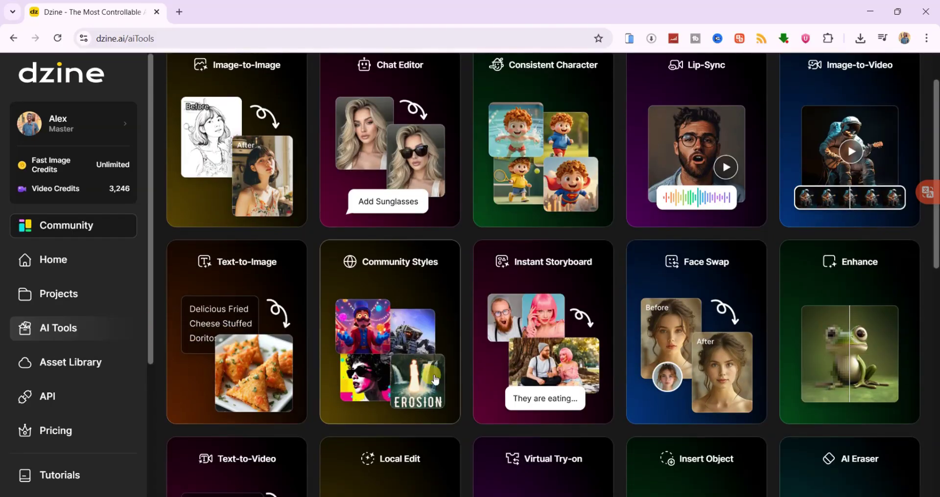
pyautogui.scroll(-2, 705, 328)
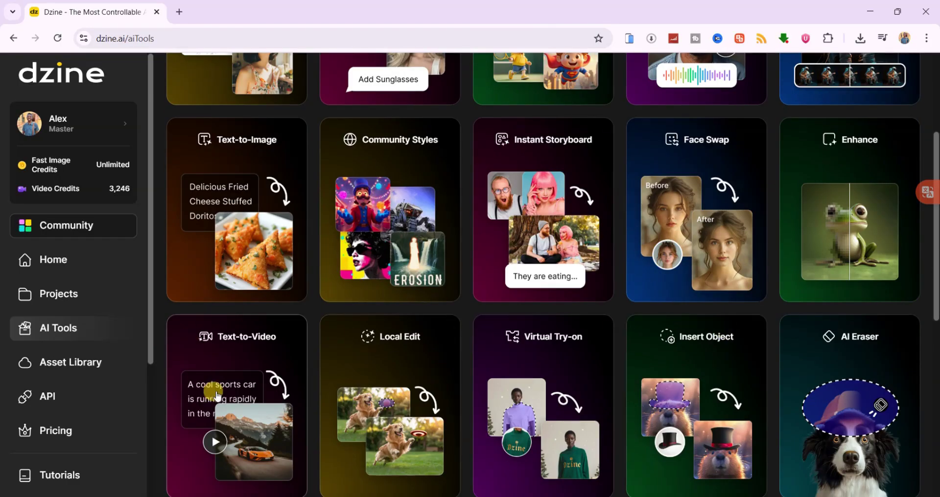
pyautogui.scroll(-3, 324, 383)
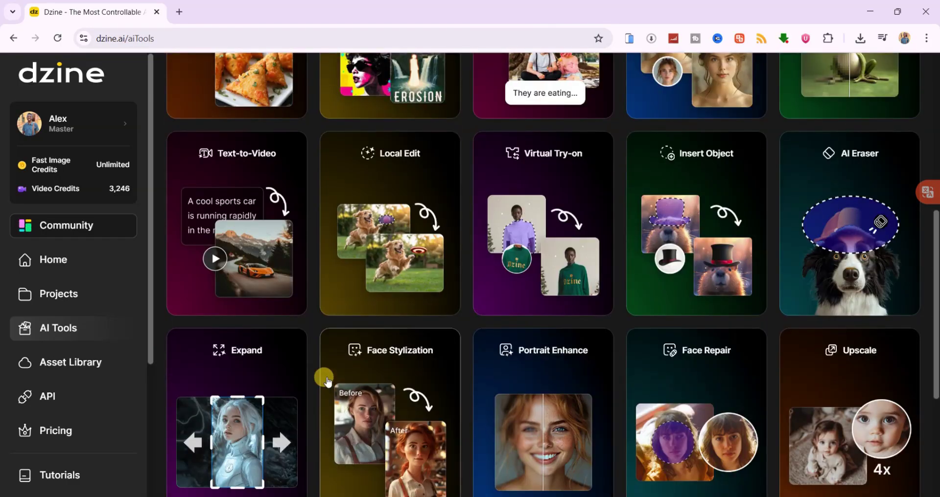
pyautogui.scroll(-3, 687, 313)
pyautogui.scroll(10, 301, 279)
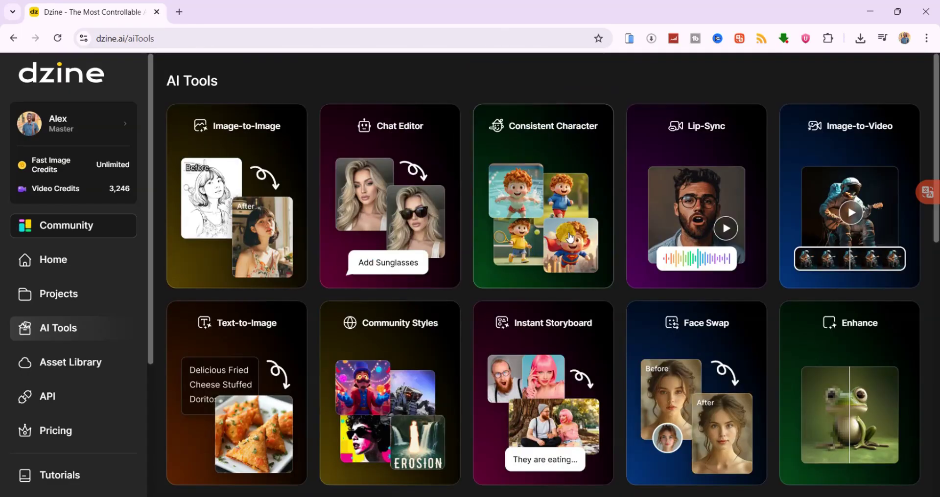
# Create a blank 16:9 project at 1536×864 from Home and show the Character panel
pyautogui.click(63, 261)
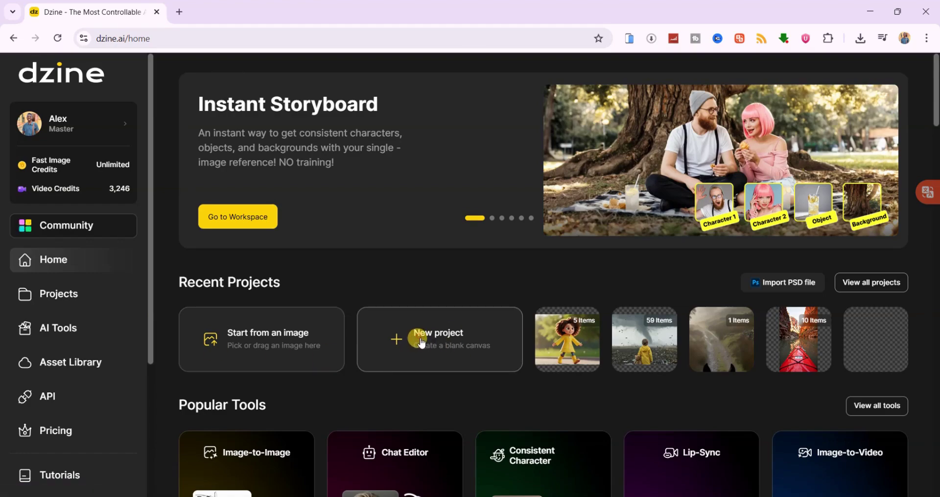
pyautogui.click(422, 344)
pyautogui.click(153, 256)
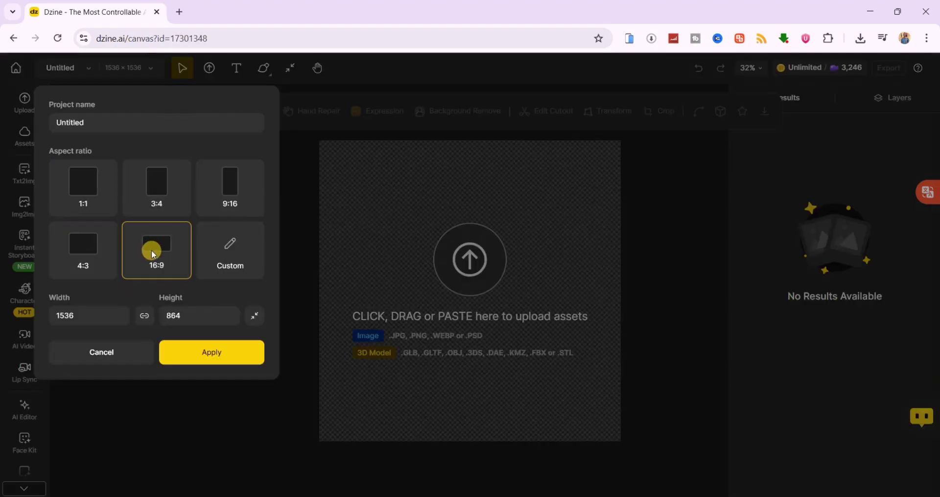
pyautogui.click(229, 360)
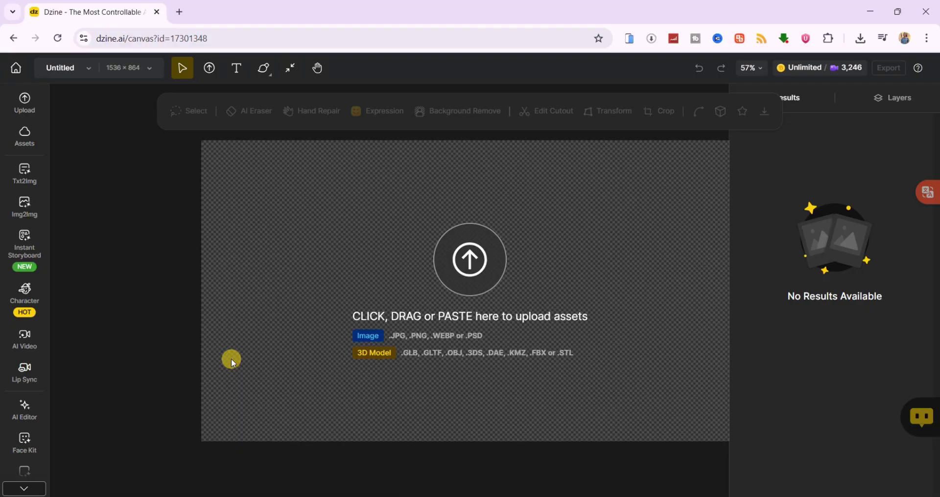
pyautogui.click(29, 303)
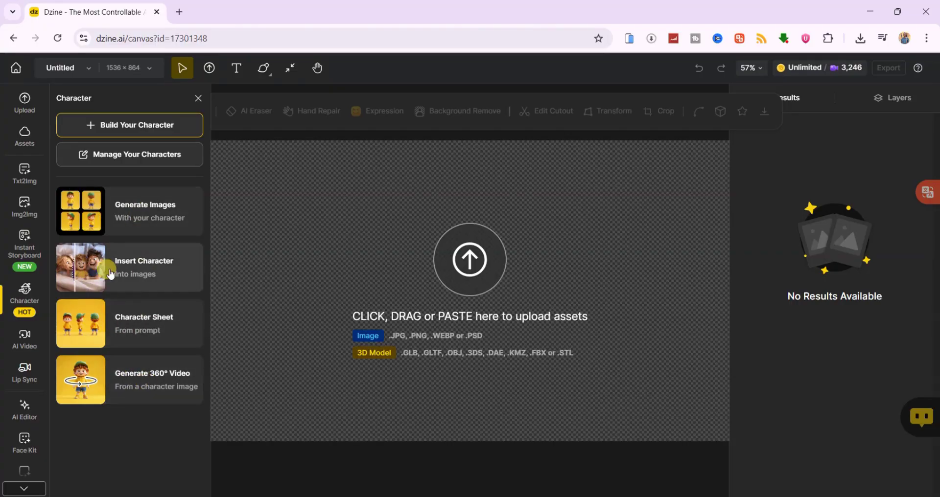
# Build a character named Lila from one uploaded reference image and train it
pyautogui.click(130, 129)
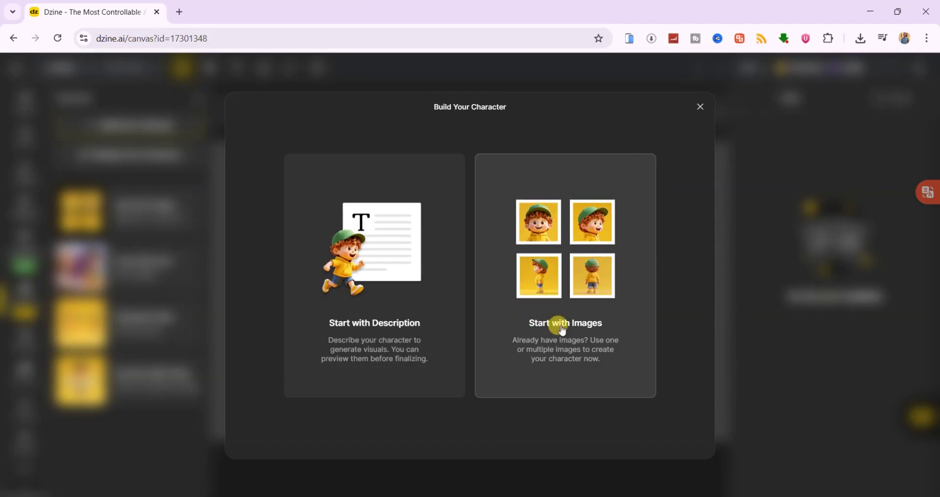
pyautogui.click(579, 265)
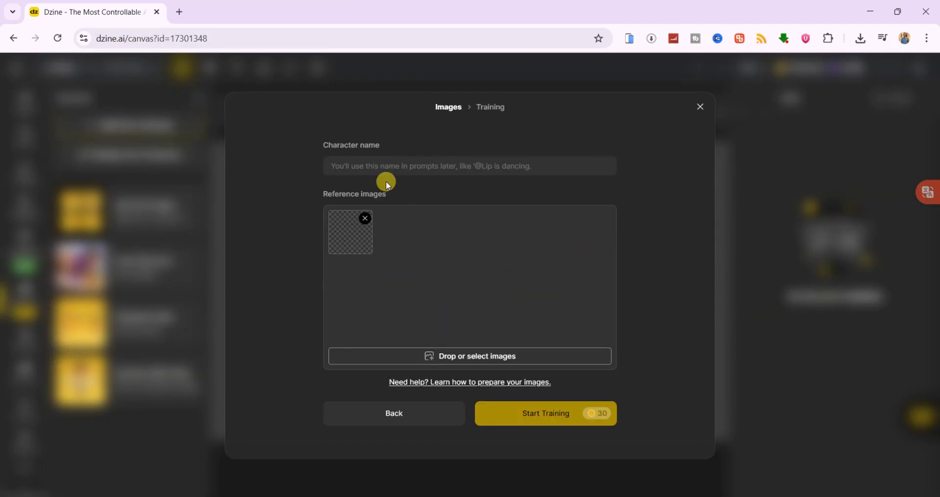
pyautogui.click(369, 164)
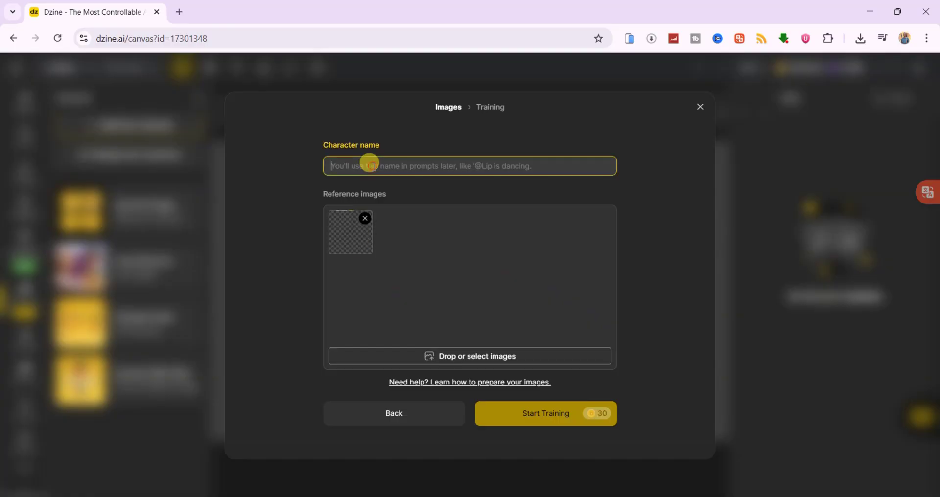
pyautogui.write('Lila')
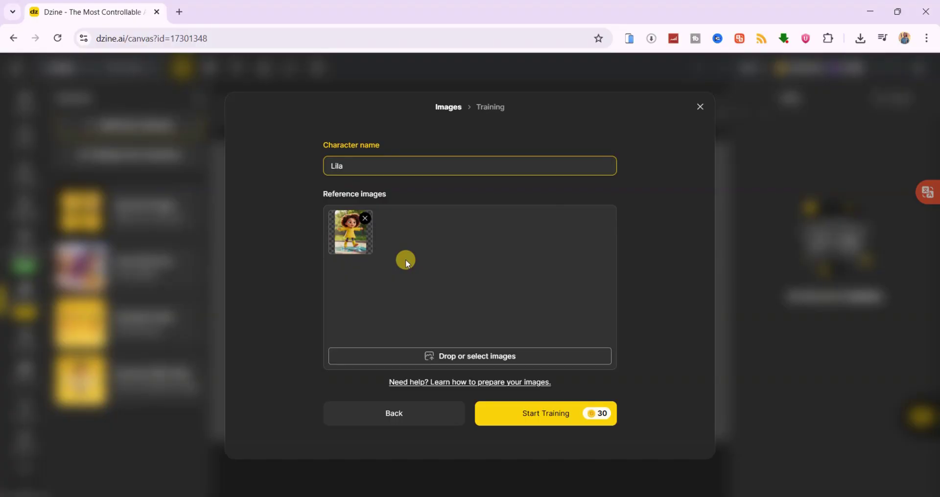
pyautogui.click(523, 419)
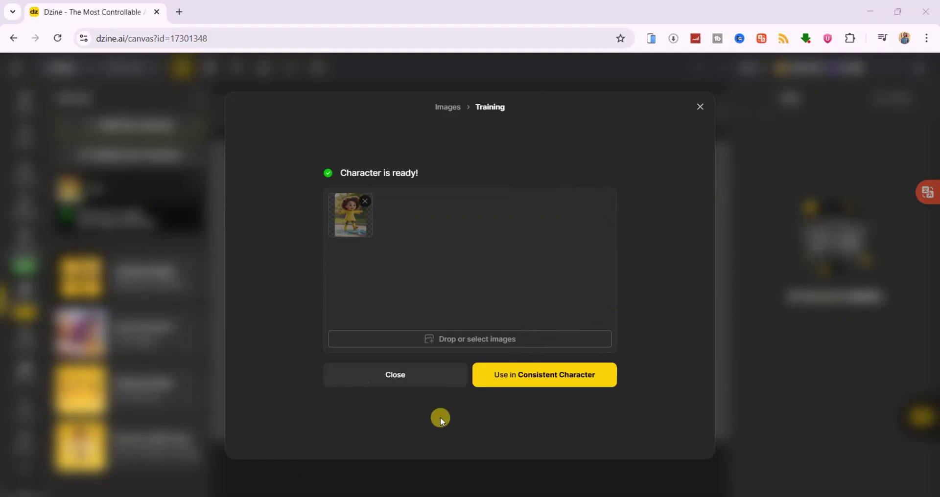
# Use Lila in Consistent Character with the Walk park prompt and generate two images
pyautogui.click(572, 376)
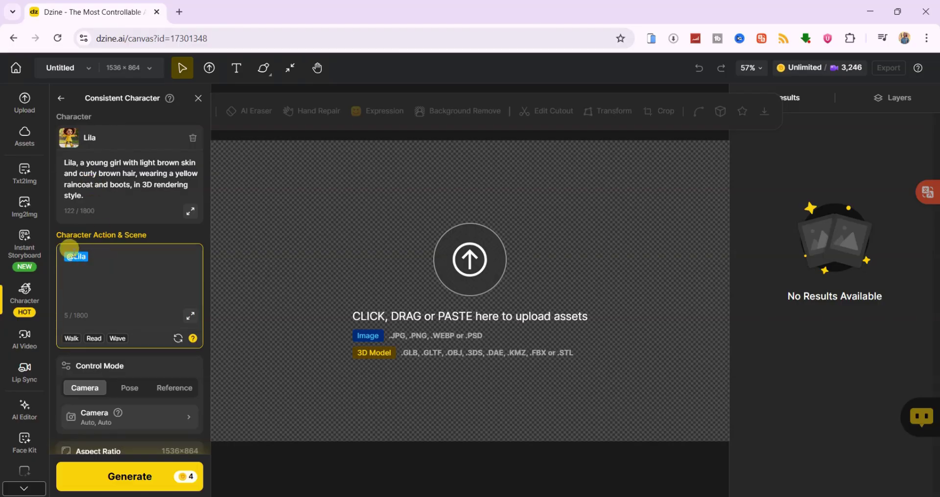
pyautogui.click(72, 338)
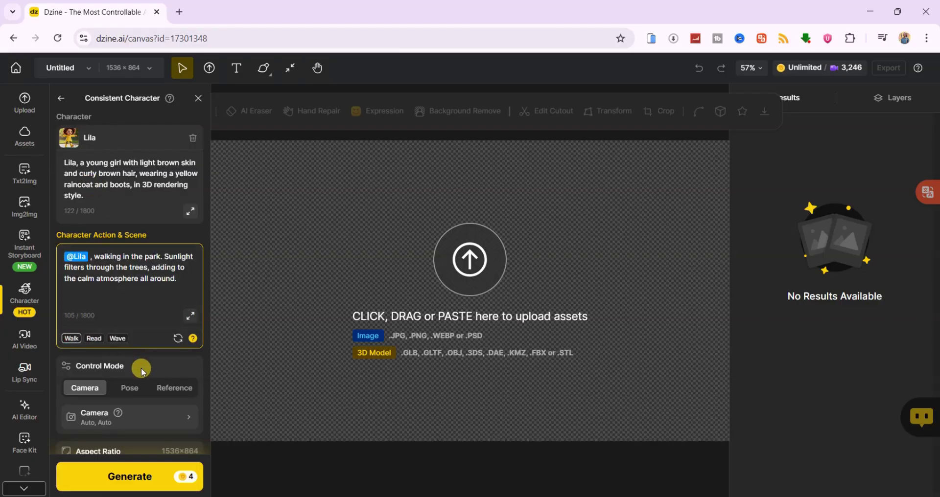
pyautogui.scroll(-3, 141, 368)
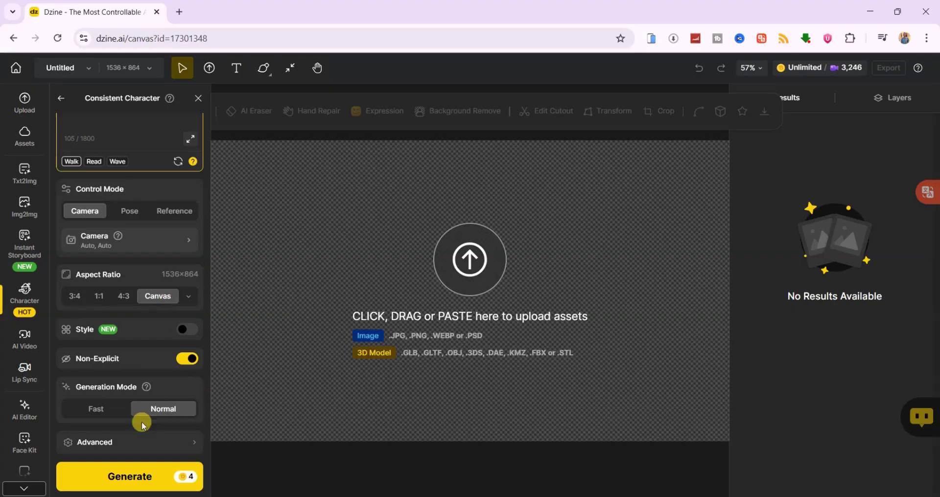
pyautogui.click(138, 486)
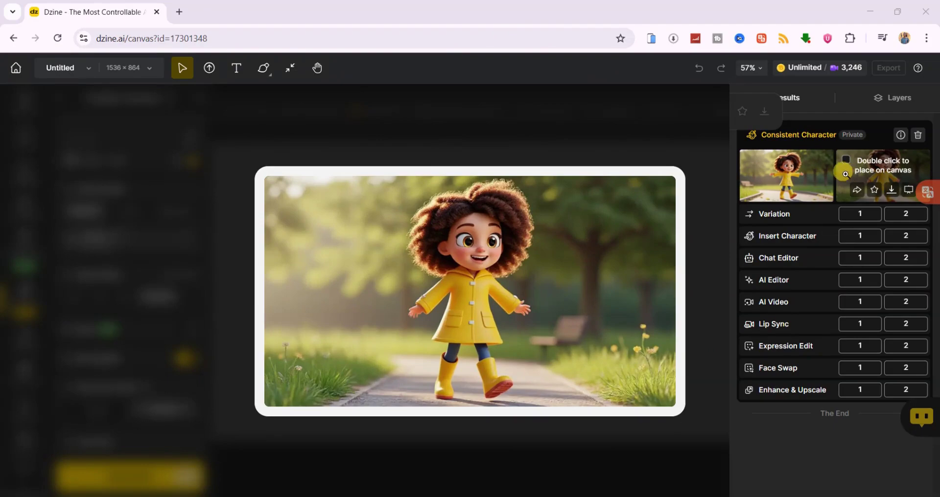
# Place Lila's outstretched-arms park image on the canvas and briefly try Insert Character
pyautogui.doubleClick(845, 173)
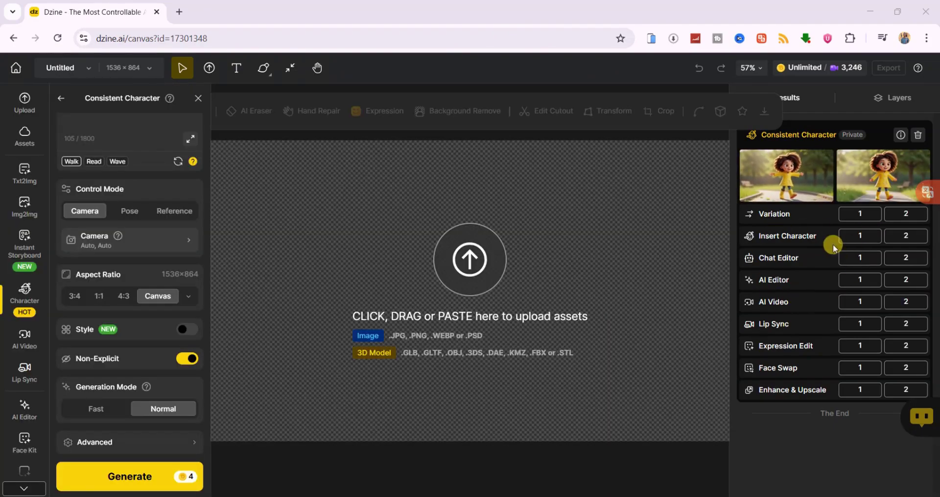
pyautogui.click(861, 238)
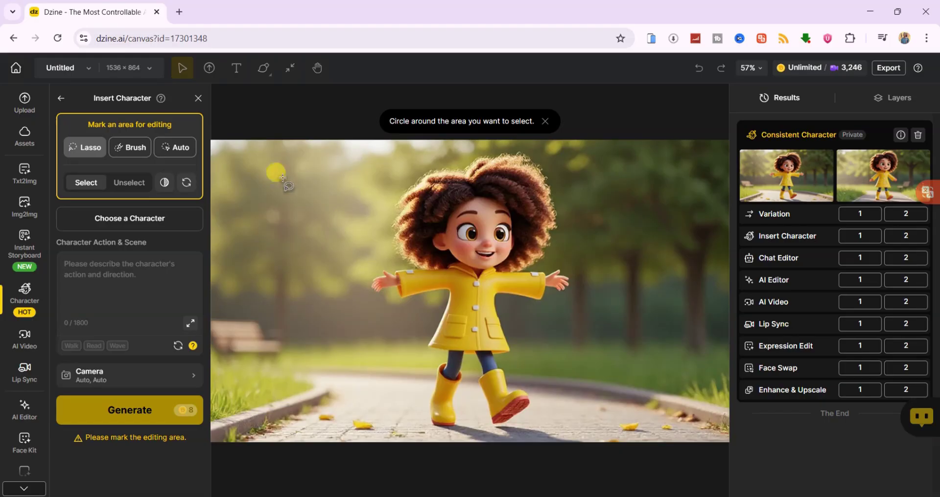
pyautogui.click(62, 102)
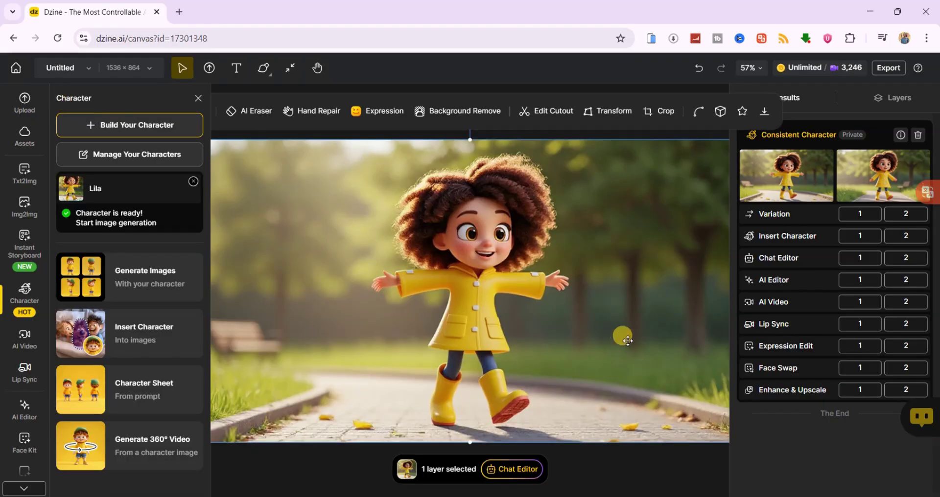
# Open the AI Eraser on the image, dismiss its tips, and exit without erasing
pyautogui.click(256, 112)
pyautogui.click(528, 392)
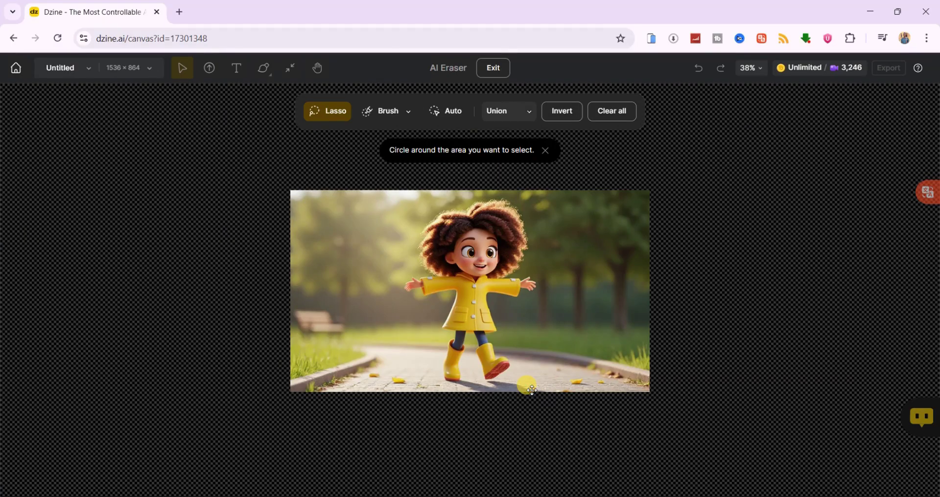
pyautogui.click(495, 69)
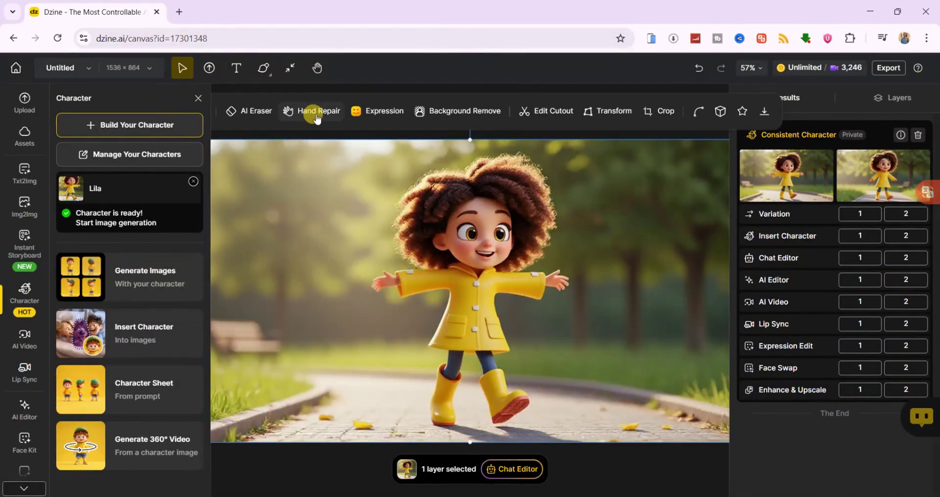
# In Lila's Expression Edit, try the Eye Openness slider and reset it
pyautogui.click(372, 114)
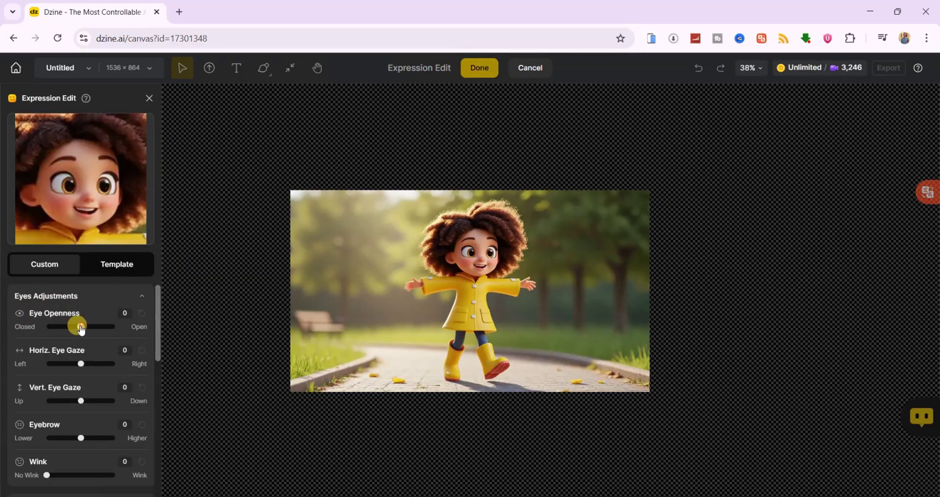
pyautogui.moveTo(80, 327); pyautogui.dragTo(27, 332)
pyautogui.click(142, 313)
pyautogui.scroll(-3, 63, 348)
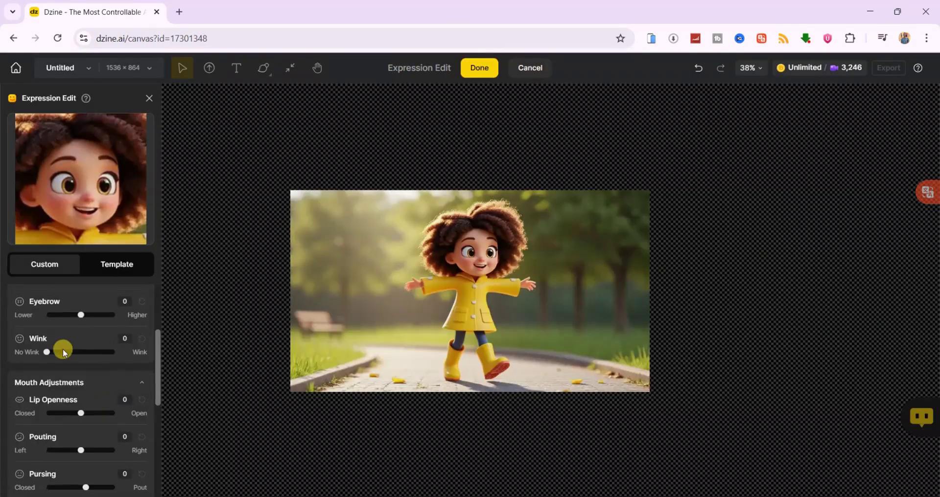
pyautogui.scroll(-1, 63, 349)
# Try and reset Lip Openness, cancel the expression edits, and reopen Lila's generation settings
pyautogui.moveTo(82, 357); pyautogui.dragTo(42, 355)
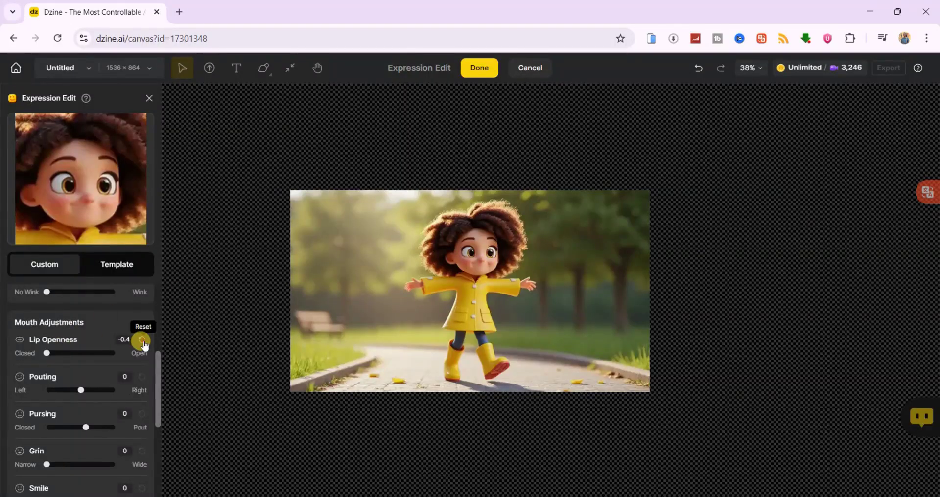
pyautogui.click(142, 341)
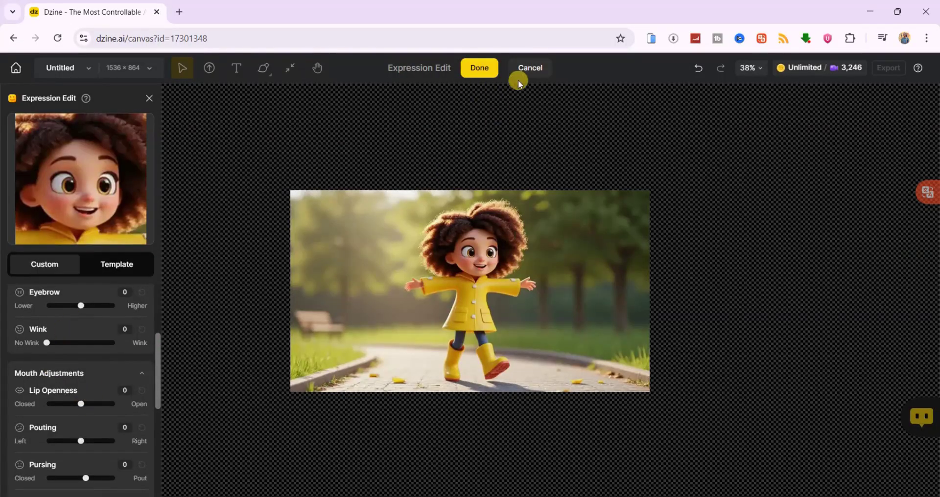
pyautogui.click(529, 69)
pyautogui.click(122, 278)
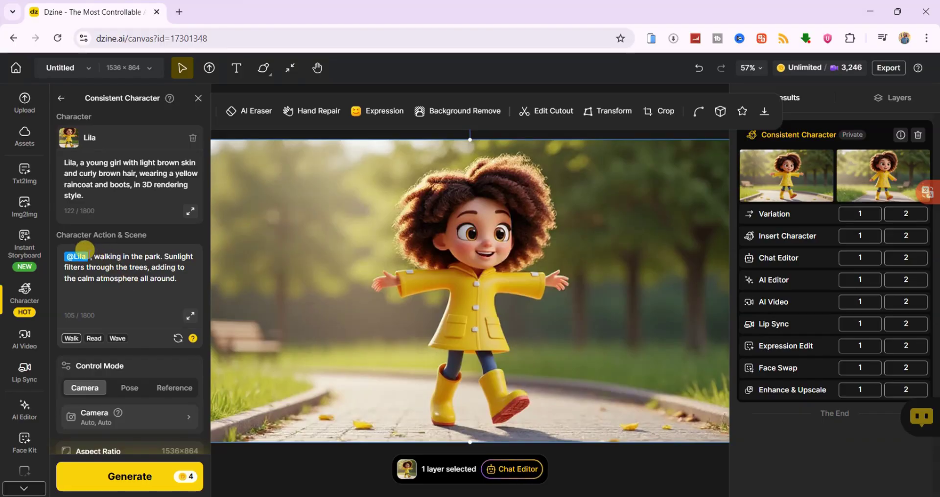
# Replace Lila's prompt with a blue-coat, map-holding snowy mountain path description and generate
pyautogui.moveTo(85, 250); pyautogui.dragTo(177, 283)
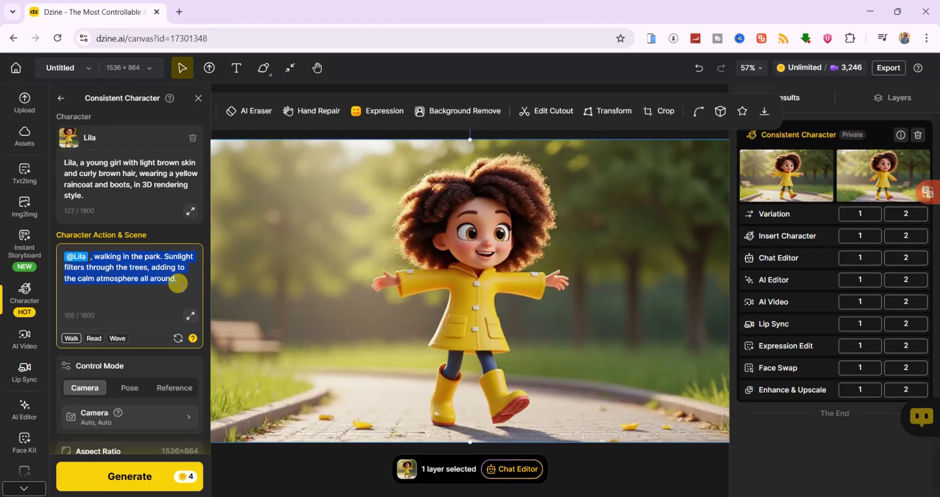
pyautogui.press('BackSpace')
pyautogui.tripleClick(112, 176)
pyautogui.write('She explores a snowy mountain wearing a puffy blue winter coat and snow boots, holding a map')
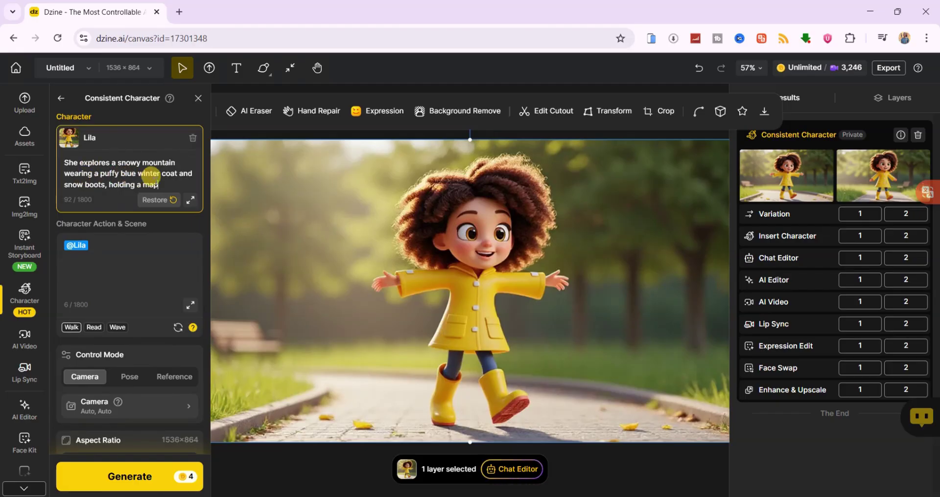
pyautogui.scroll(-3, 126, 256)
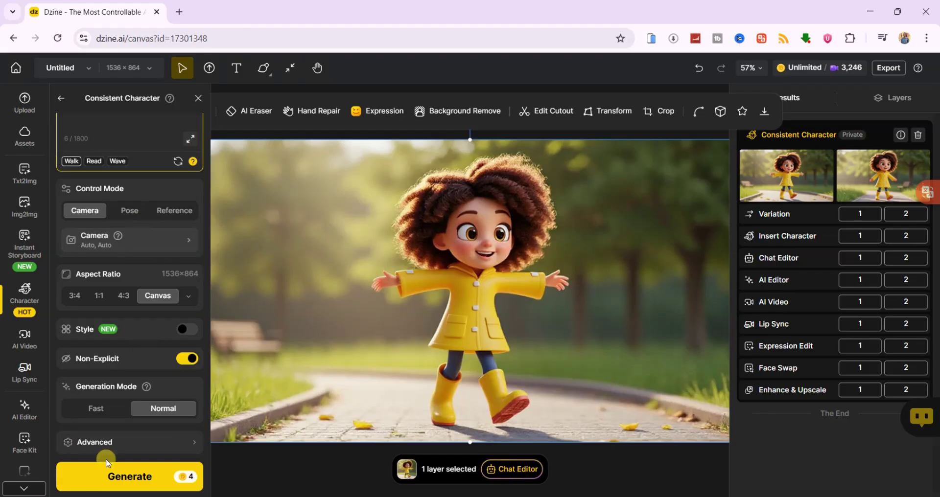
pyautogui.click(121, 478)
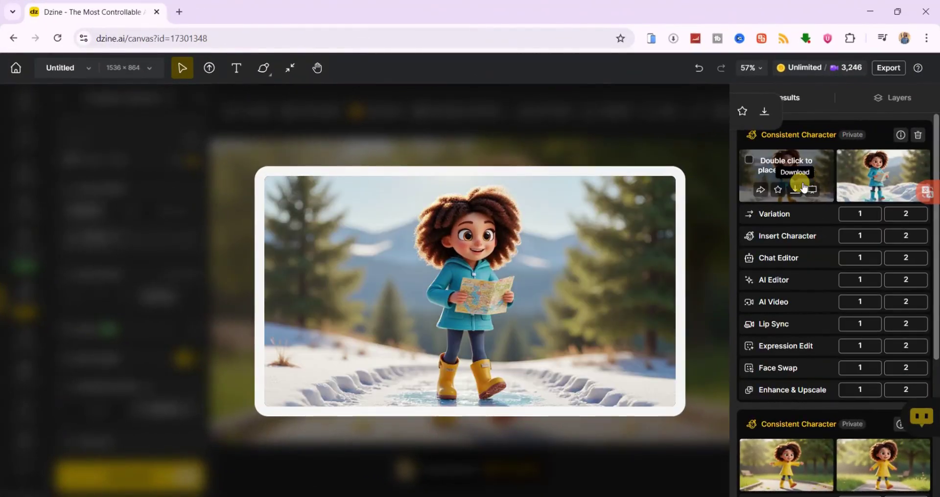
# Place the snowy map-reading Lila image on the canvas and download it as a JPG
pyautogui.click(811, 191)
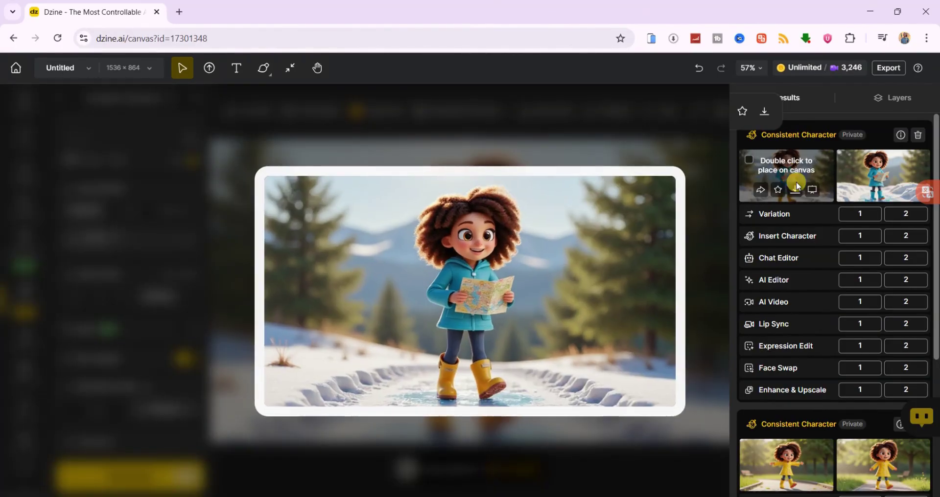
pyautogui.click(795, 190)
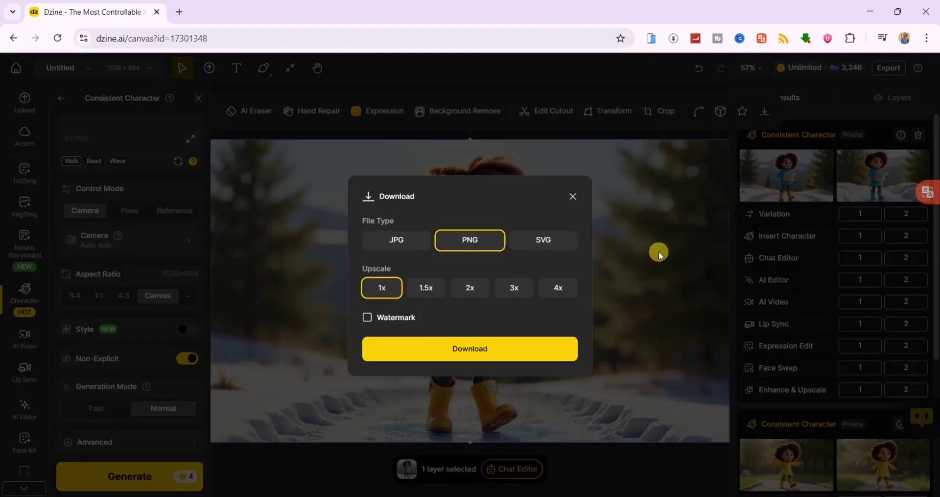
pyautogui.click(398, 242)
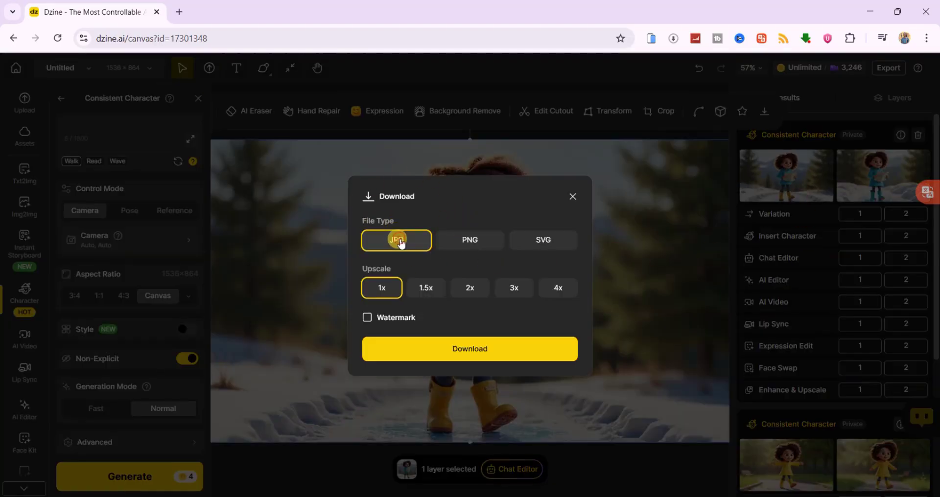
pyautogui.click(486, 353)
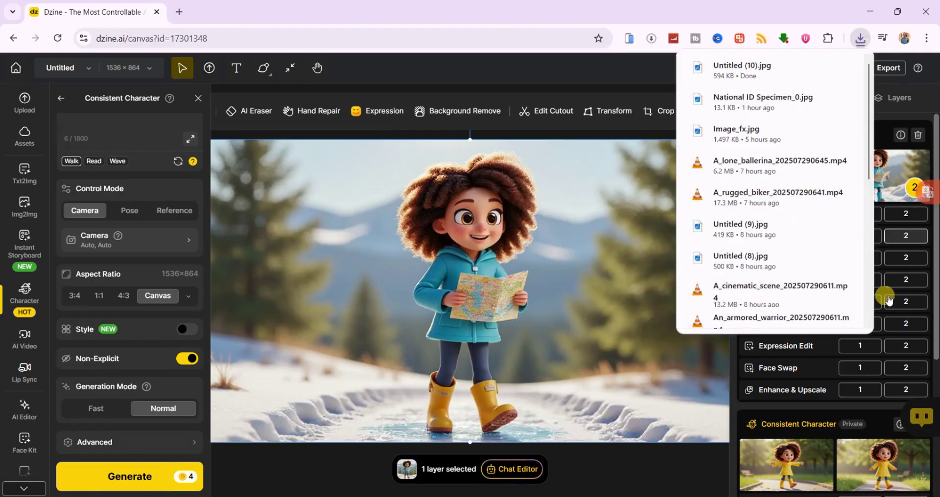
pyautogui.click(24, 293)
pyautogui.click(84, 279)
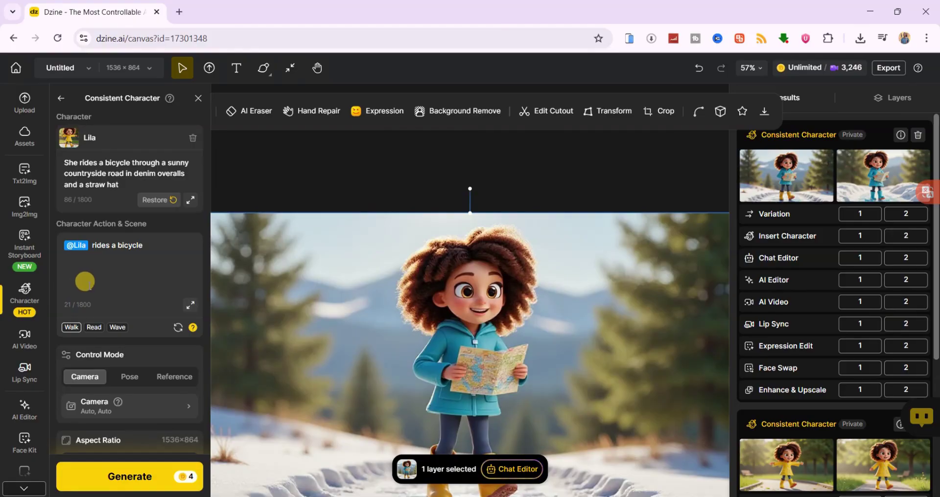
# Paste a pink-kimono cherry-blossom festival description for Lila and generate two images
pyautogui.tripleClick(114, 166)
pyautogui.write('She dances under cherry blossoms in a pink kimono during spring festival')
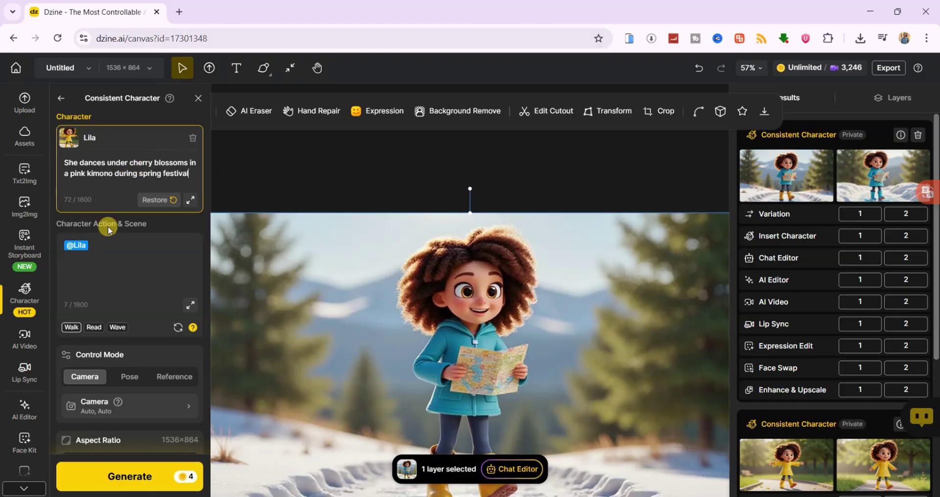
pyautogui.click(130, 477)
pyautogui.moveTo(808, 191)
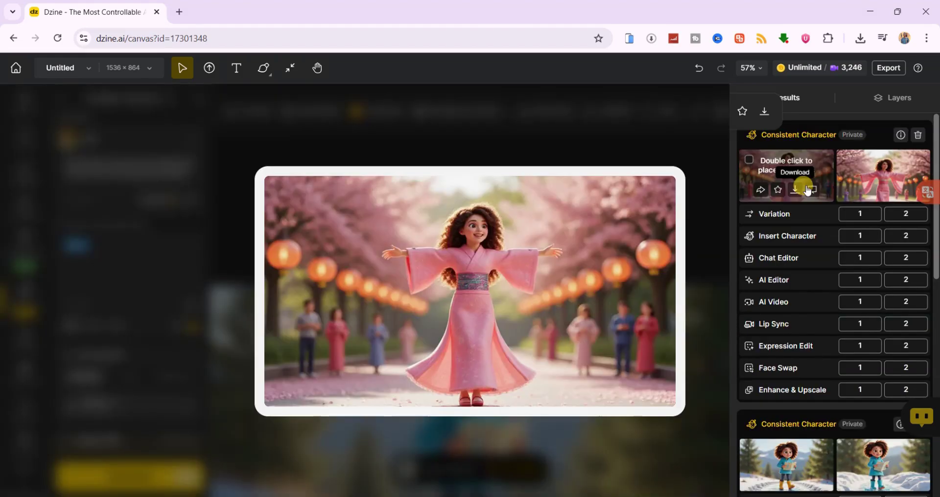
pyautogui.moveTo(864, 189)
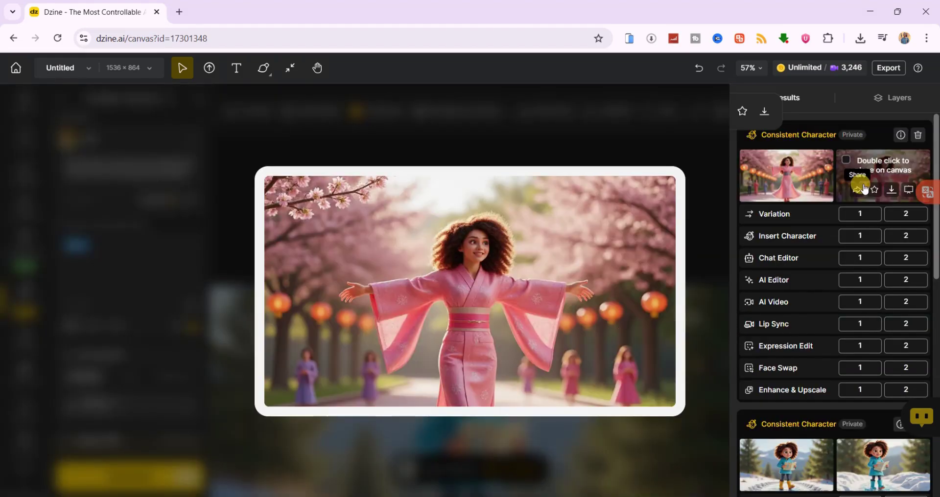
pyautogui.moveTo(778, 173)
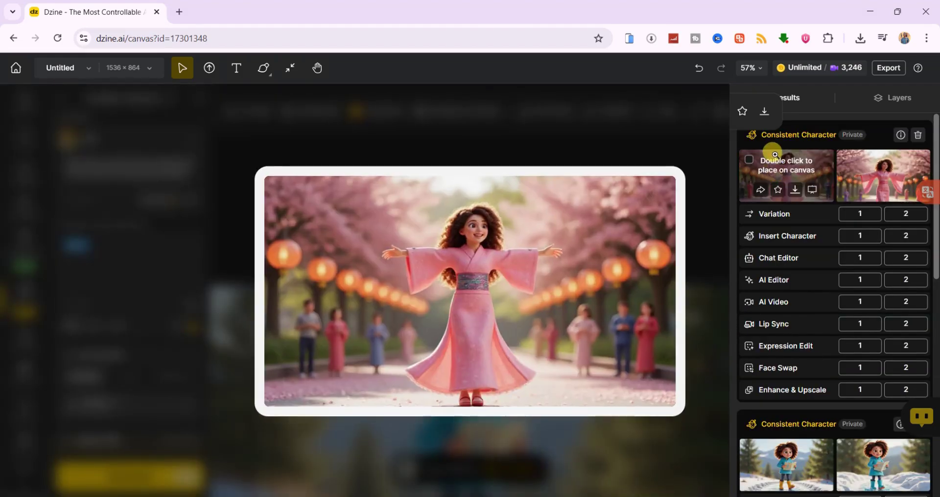
# Download the first pink-kimono Lila result as a JPG and reopen the Character menu
pyautogui.click(794, 190)
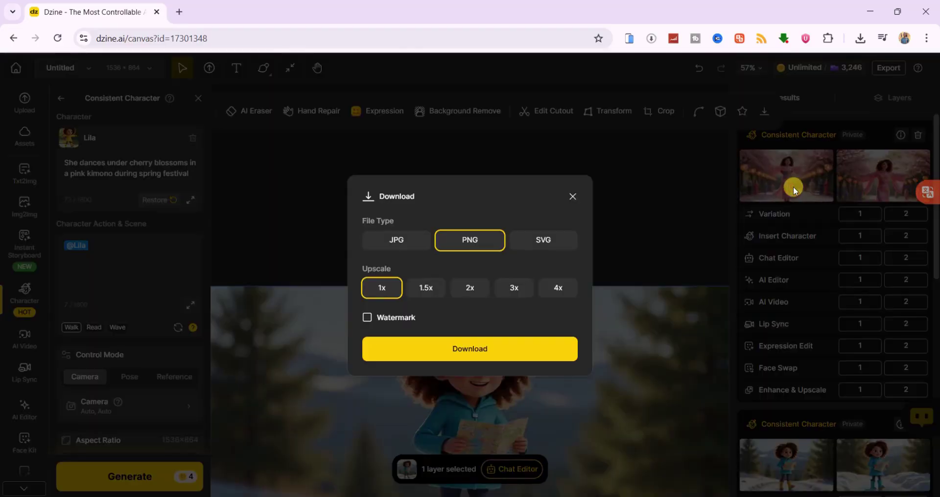
pyautogui.click(394, 242)
pyautogui.click(497, 353)
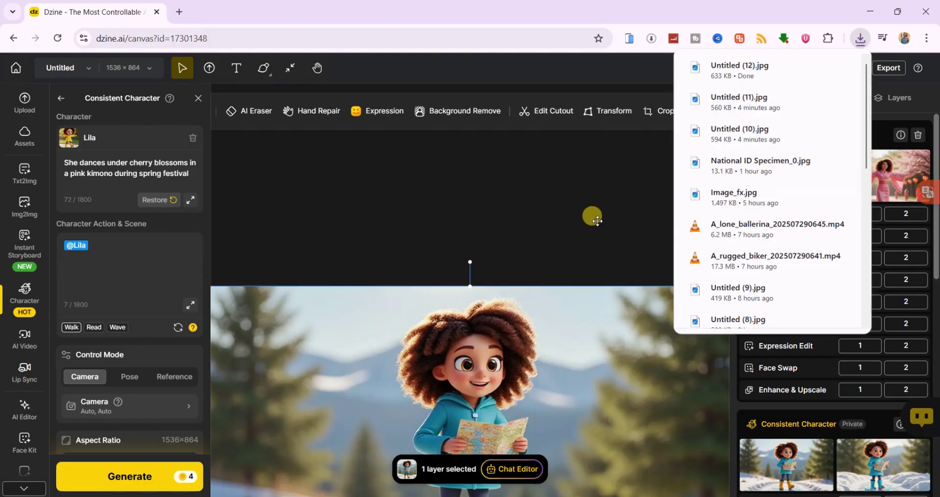
pyautogui.click(562, 177)
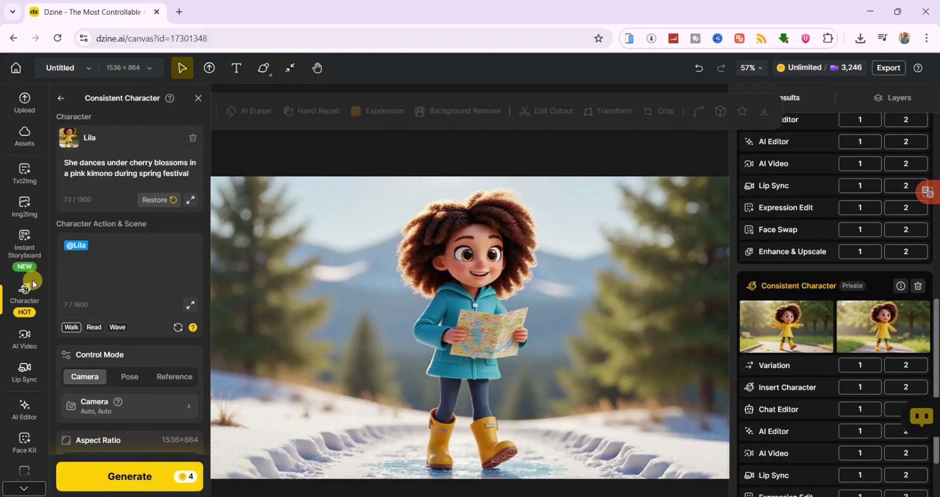
pyautogui.click(25, 299)
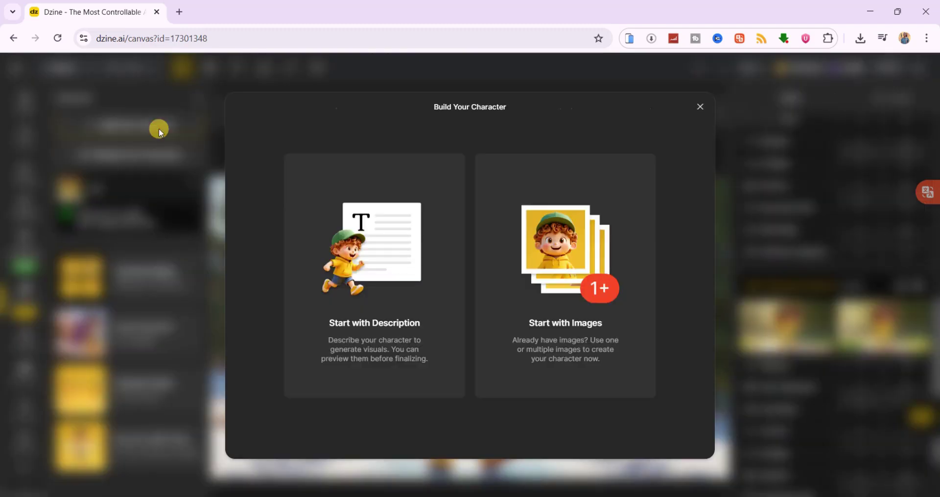
# Describe a new character named Milo, a curious boy in a red hoodie, with the Pixar-like cartoon style
pyautogui.click(360, 278)
pyautogui.click(443, 223)
pyautogui.write('A 3D Pixar-style image of a curious young boy with tousled dark hair and a gap-toothed smile, wearing a red hoodie, jeans, and sneakers, tinkering with a small gadget in a sunny backyard — soft lighting, vibrant colors, cinematic depth of field, whimsical and heartwarming Pixar animation style')
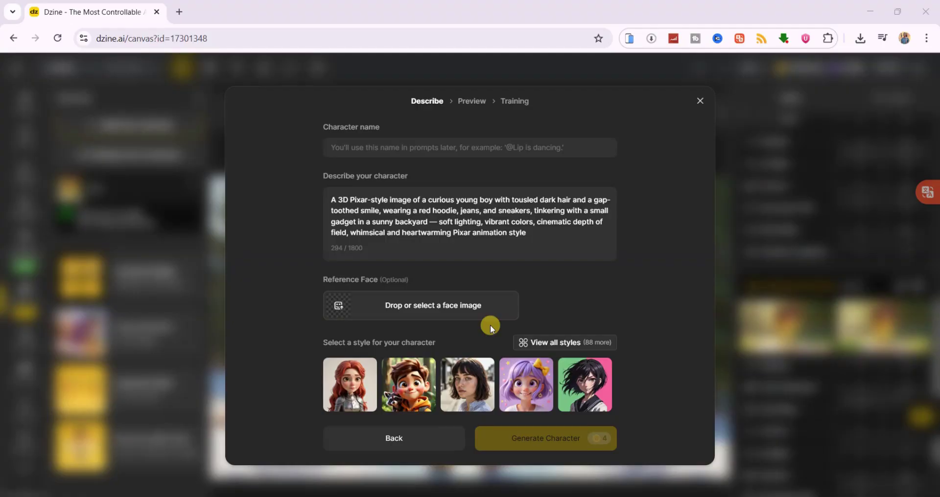
pyautogui.click(353, 146)
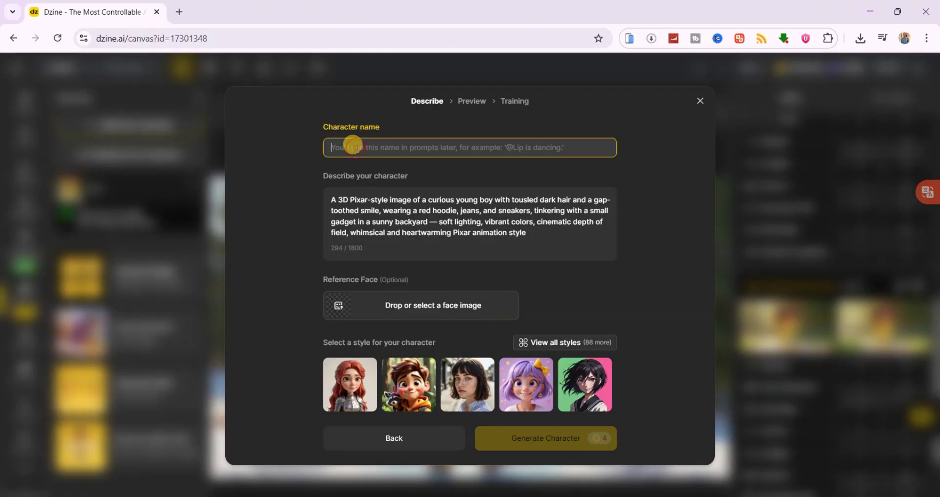
pyautogui.write('Milo')
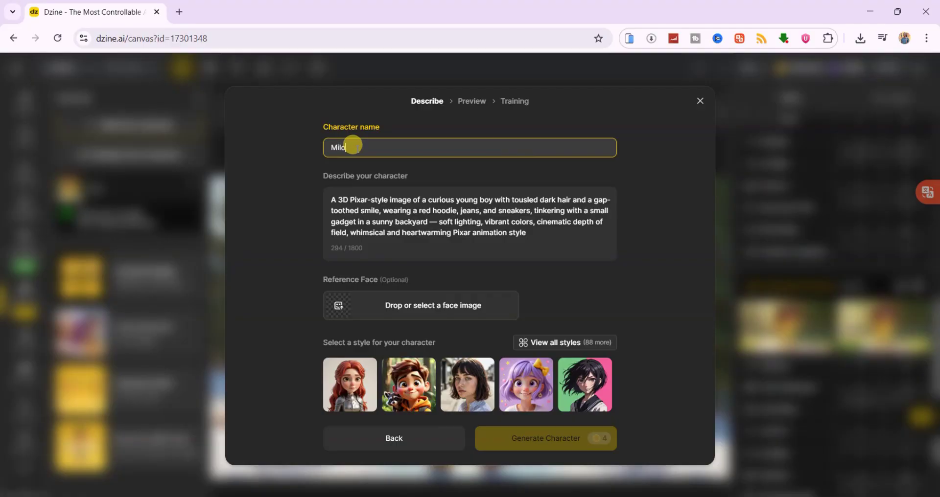
pyautogui.click(416, 378)
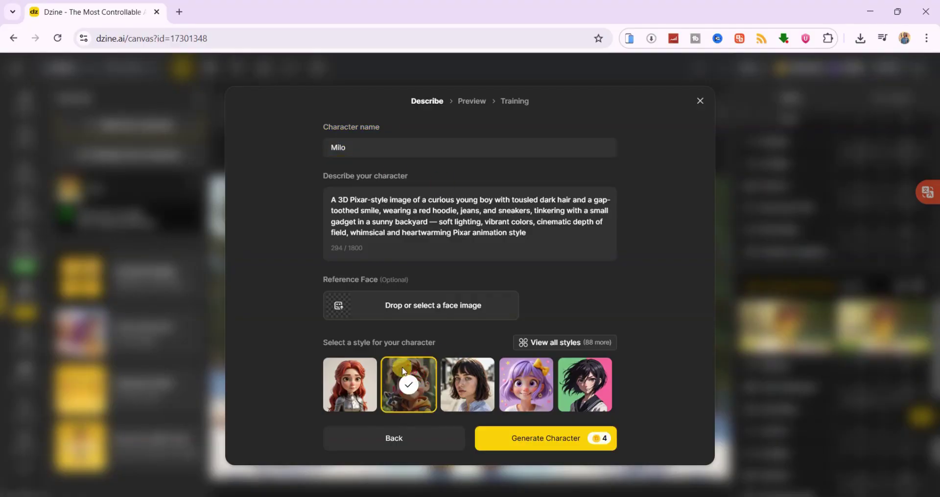
# Generate Milo previews and train the character from the first backyard preview
pyautogui.click(538, 446)
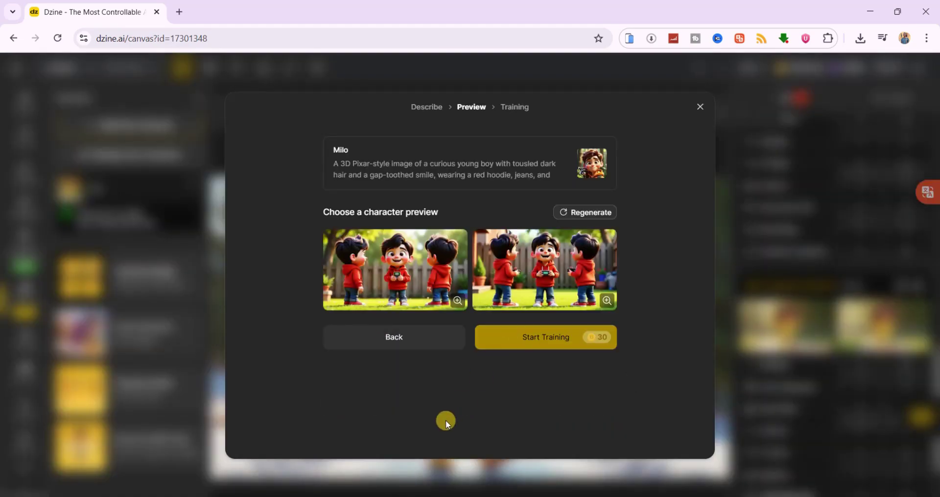
pyautogui.click(429, 260)
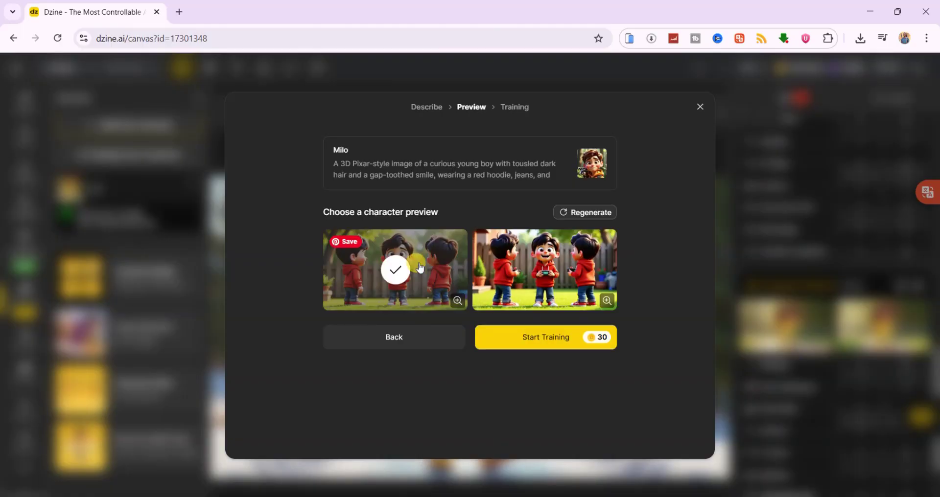
pyautogui.click(543, 338)
pyautogui.click(536, 339)
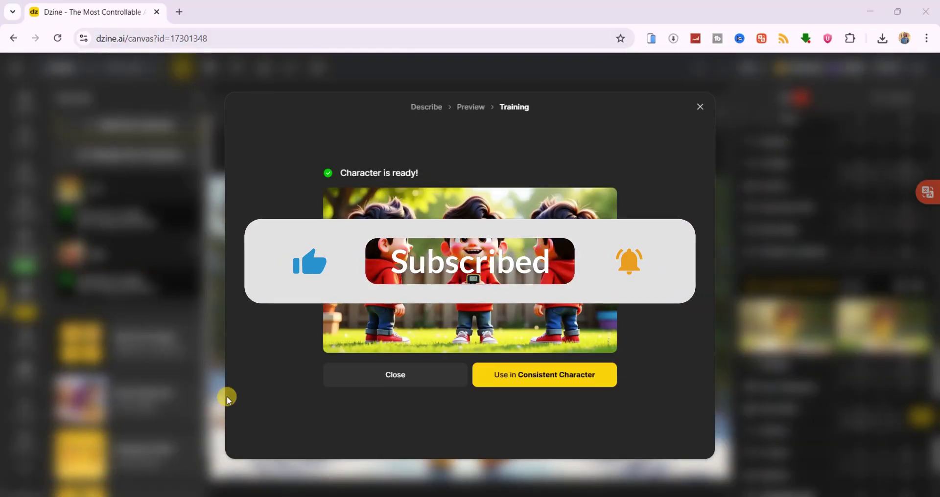
# Generate Consistent Character images of Milo walking in the park
pyautogui.click(540, 375)
pyautogui.click(109, 132)
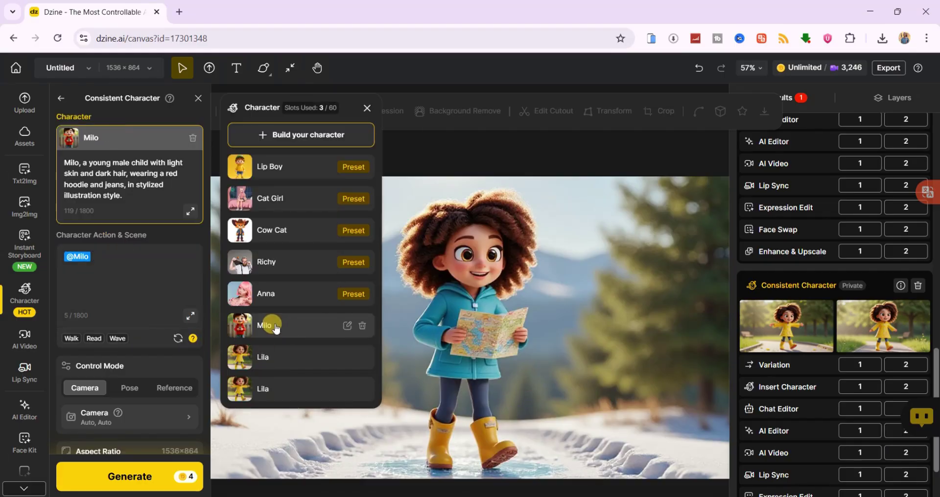
pyautogui.click(275, 331)
pyautogui.click(146, 272)
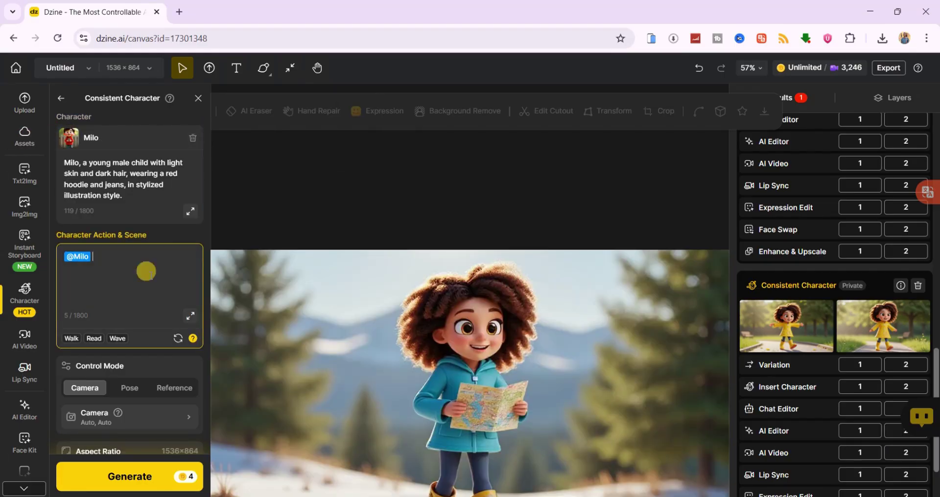
pyautogui.click(73, 342)
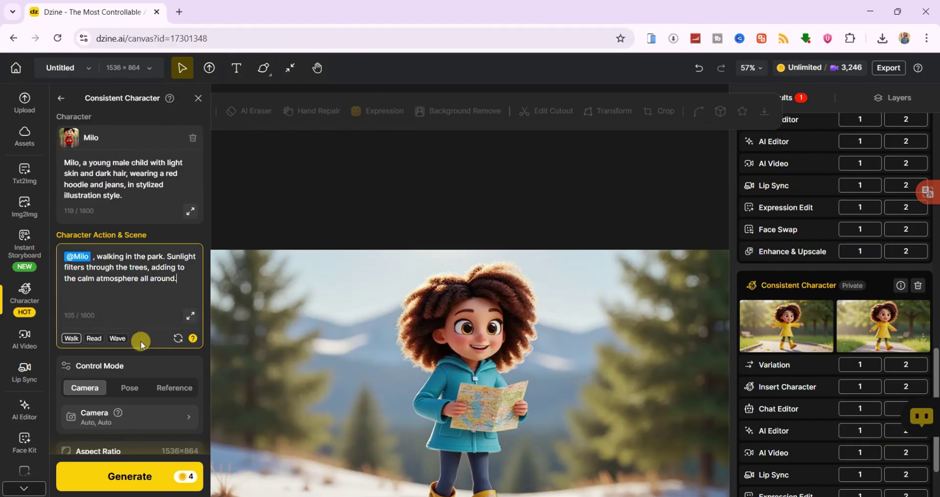
pyautogui.scroll(-3, 147, 372)
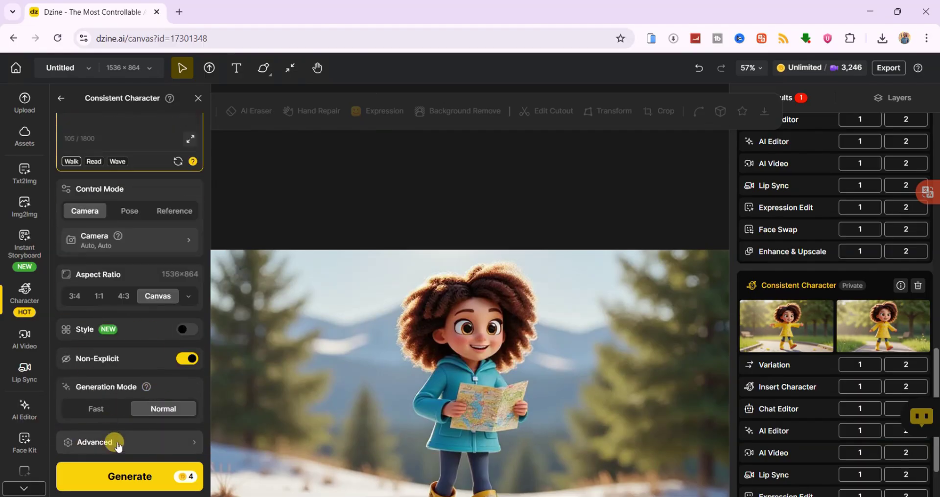
pyautogui.click(131, 477)
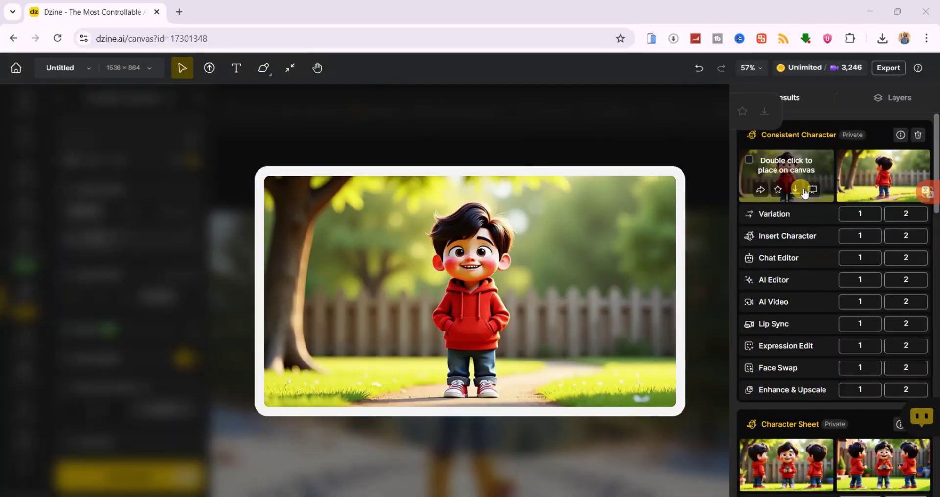
# Download Milo's park image as a JPG, place it on the canvas, and open the trained characters list
pyautogui.click(797, 191)
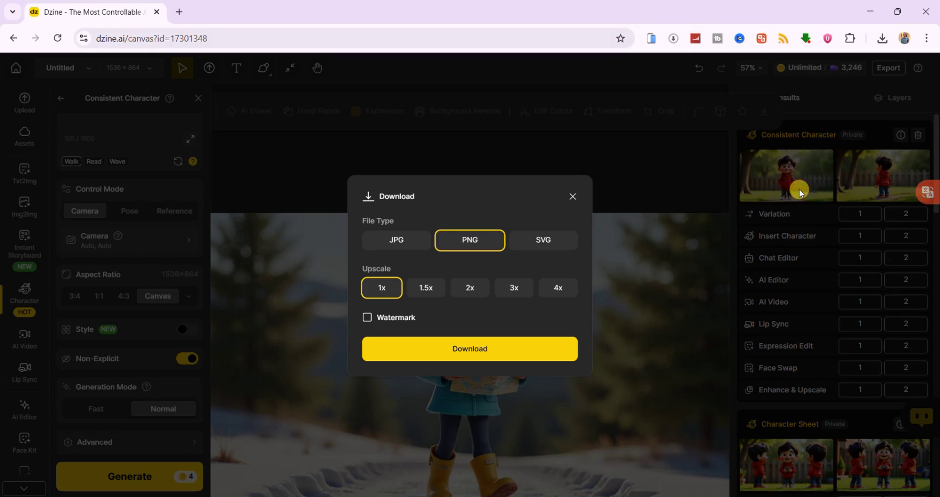
pyautogui.click(377, 238)
pyautogui.click(465, 345)
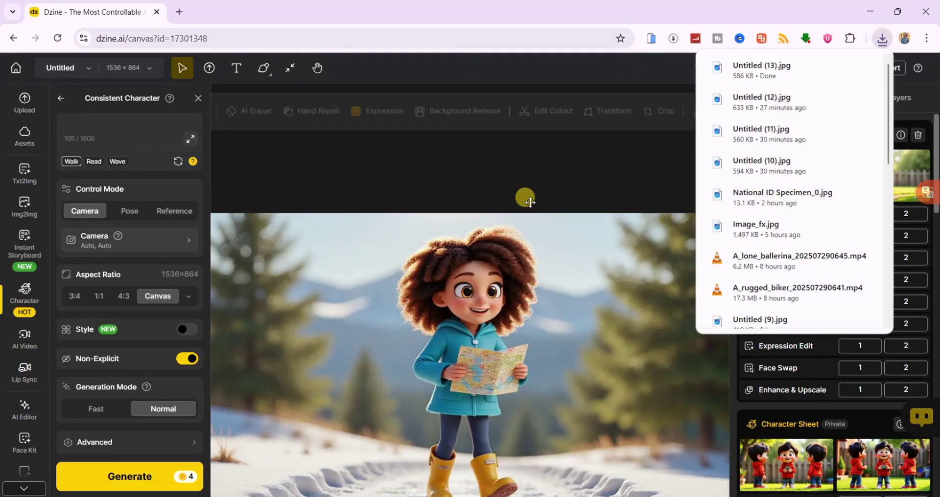
pyautogui.scroll(-3, 814, 329)
pyautogui.click(813, 326)
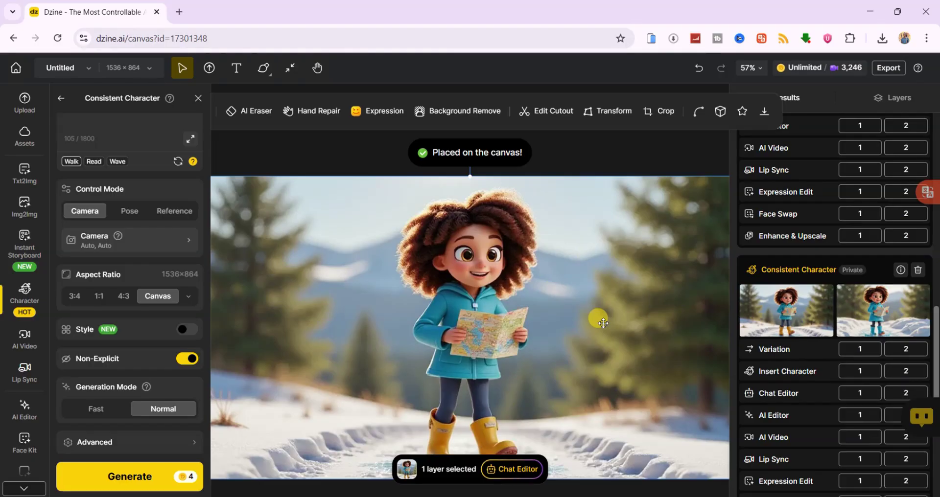
pyautogui.click(27, 297)
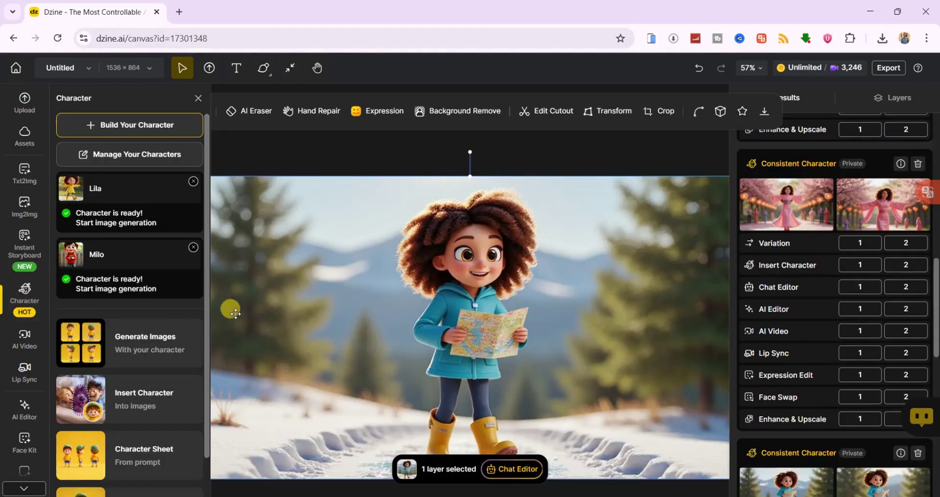
pyautogui.scroll(-1, 189, 350)
# Mark the snowy area left of the girl for Milo, with a walking action edited to 'facing'
pyautogui.click(140, 354)
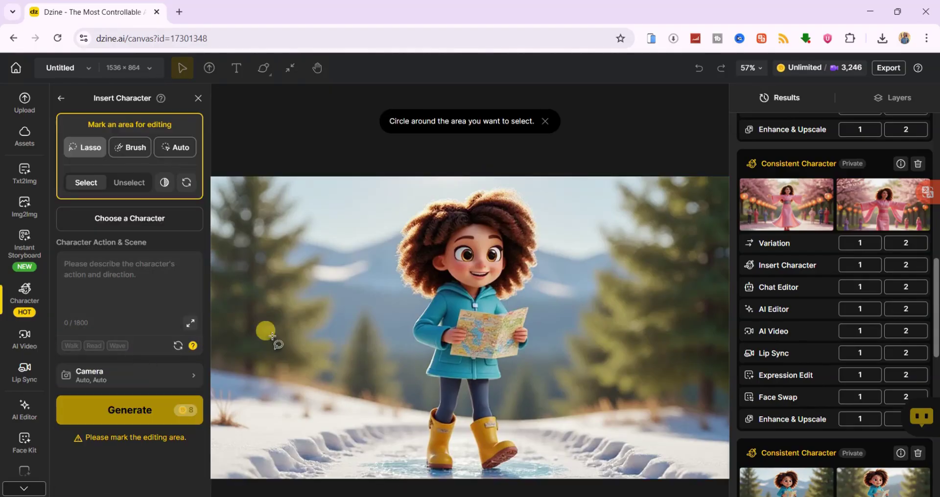
pyautogui.moveTo(287, 469)
pyautogui.mouseDown()
pyautogui.moveTo(372, 470)
pyautogui.moveTo(419, 424)
pyautogui.moveTo(372, 259)
pyautogui.moveTo(284, 311)
pyautogui.moveTo(282, 458)
pyautogui.moveTo(304, 462)
pyautogui.mouseUp()
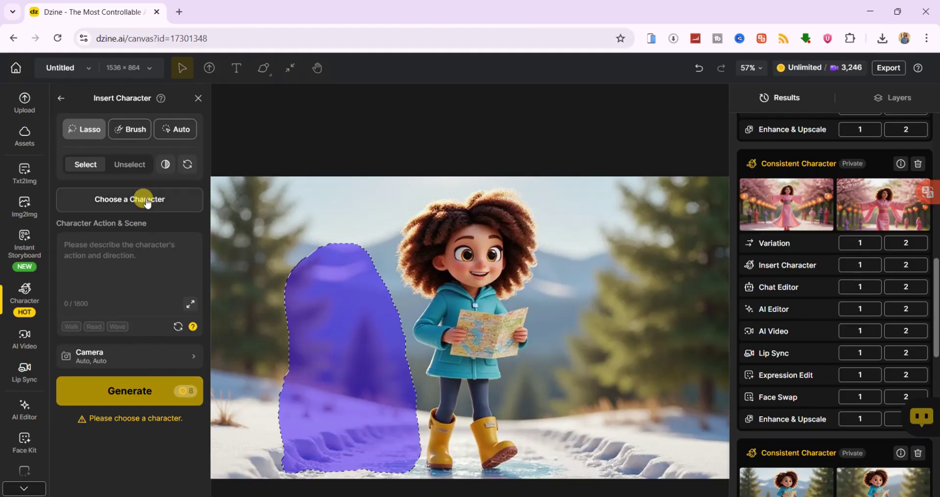
pyautogui.click(146, 200)
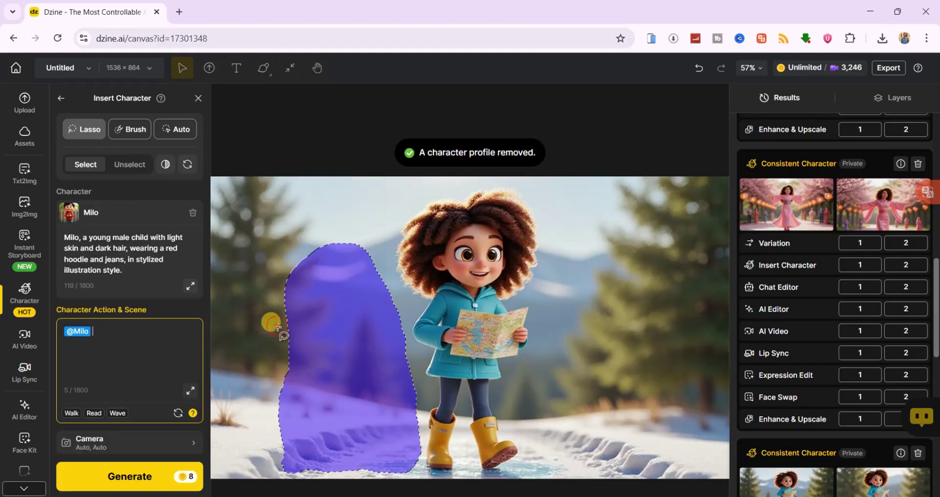
pyautogui.click(72, 413)
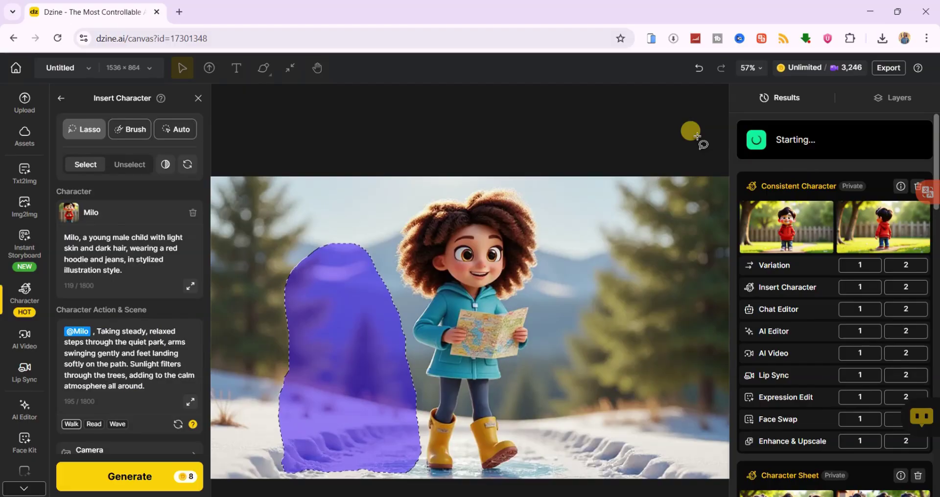
pyautogui.moveTo(129, 364); pyautogui.dragTo(150, 384)
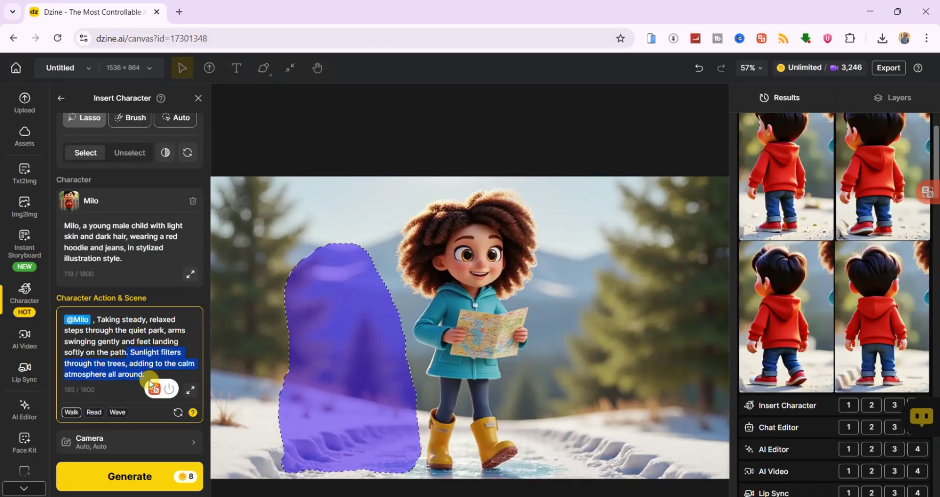
pyautogui.press('BackSpace')
pyautogui.press('BackSpace')
pyautogui.write('facing stra')
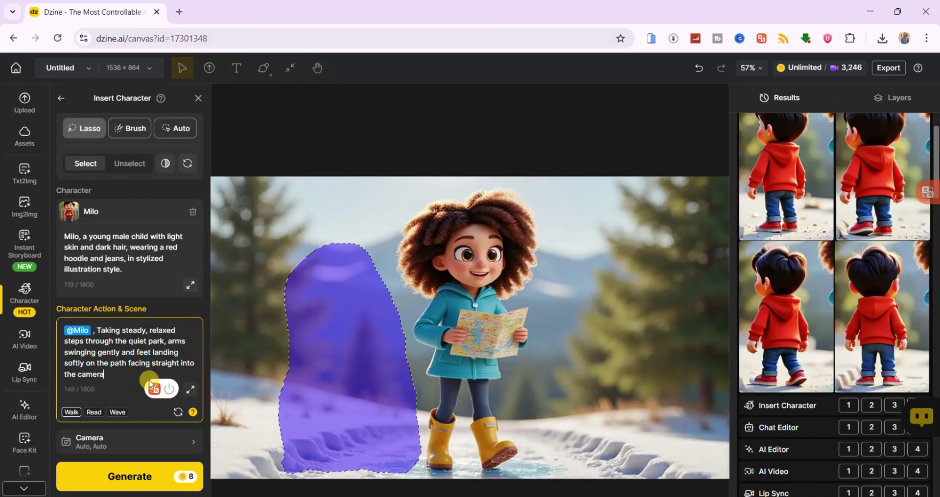
pyautogui.click(116, 453)
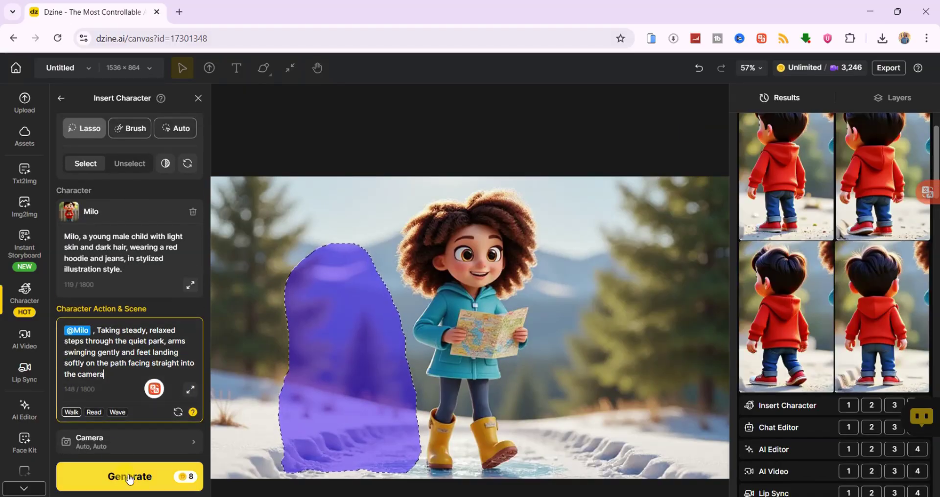
# Generate the insertion results and place the front-facing Milo into the scene
pyautogui.click(130, 477)
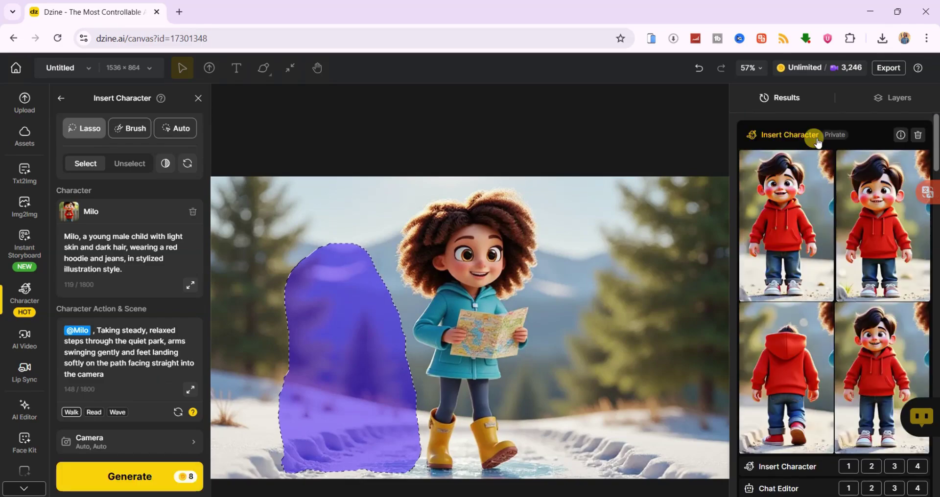
pyautogui.moveTo(811, 211)
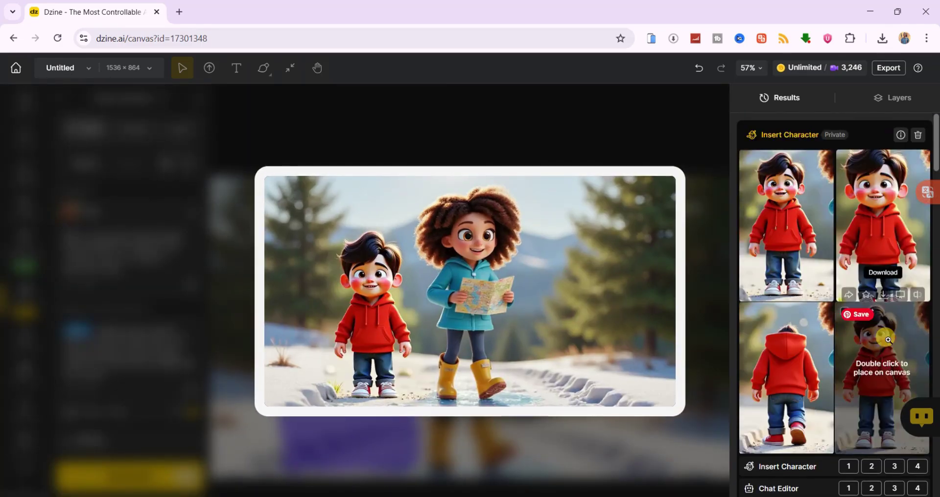
pyautogui.moveTo(884, 359)
pyautogui.moveTo(789, 357)
pyautogui.scroll(-1, 793, 347)
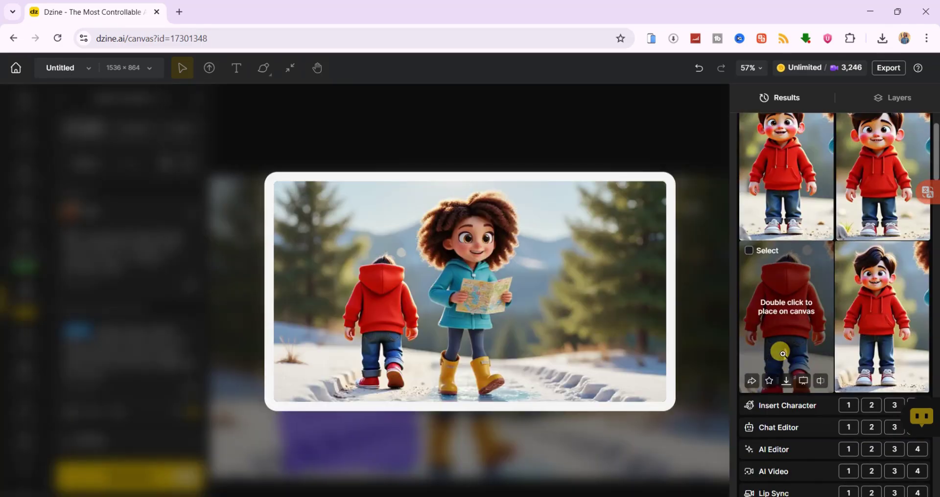
pyautogui.doubleClick(871, 329)
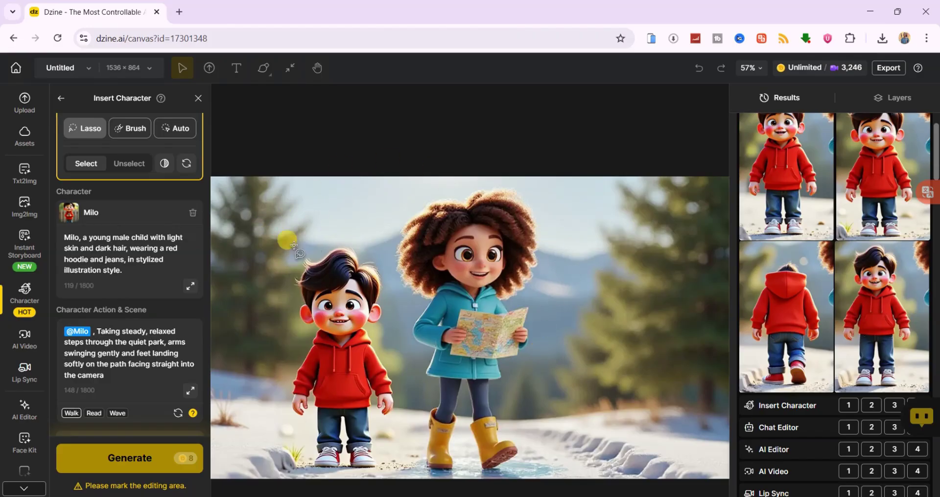
# Generate a 10s Kling 2.1 Pro video: 'they walk in the mountain looking for their home with a map'
pyautogui.click(24, 338)
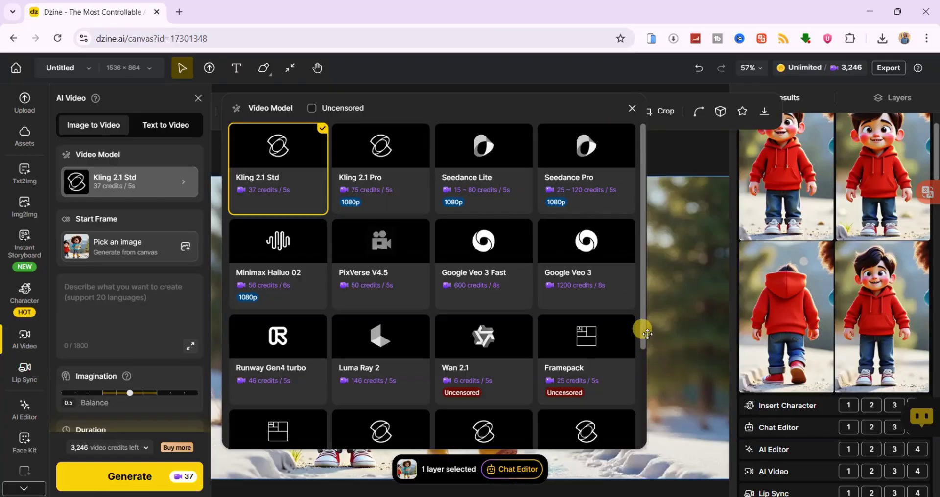
pyautogui.moveTo(640, 343)
pyautogui.mouseDown()
pyautogui.moveTo(636, 434)
pyautogui.moveTo(642, 326)
pyautogui.mouseUp()
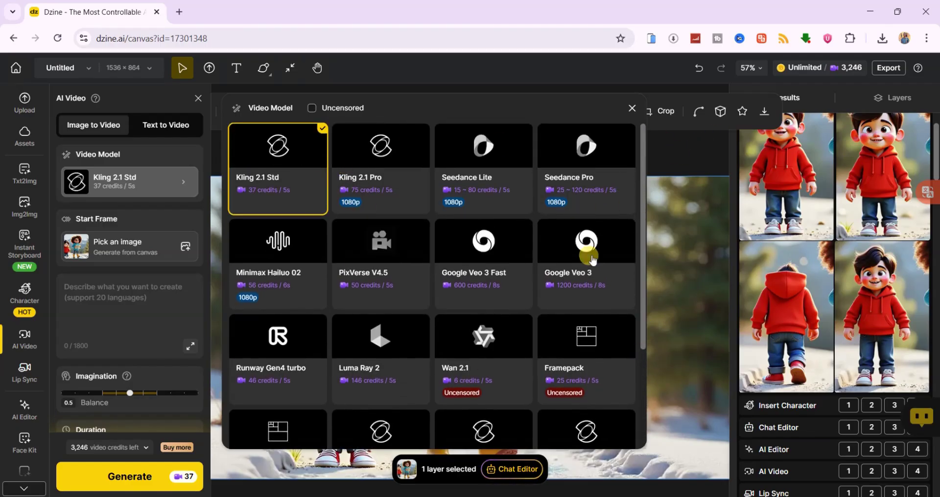
pyautogui.click(397, 142)
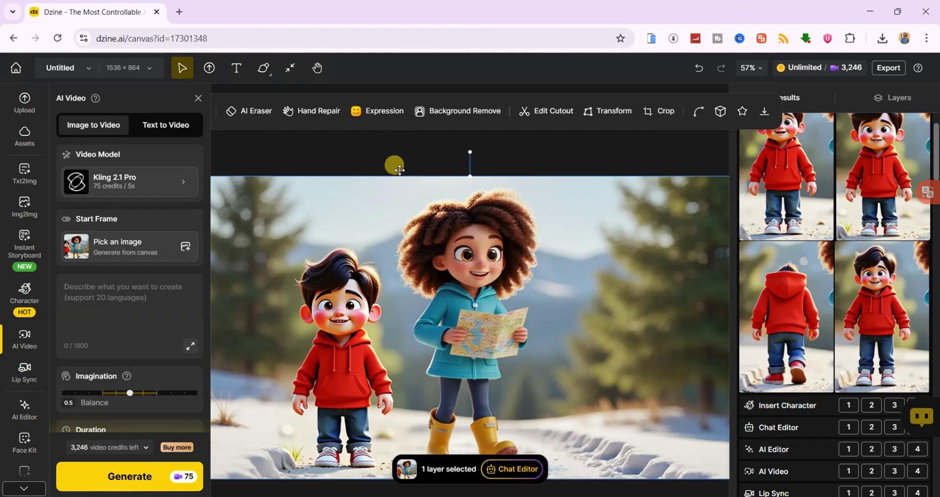
pyautogui.click(150, 282)
pyautogui.write('the')
pyautogui.scroll(-1, 102, 259)
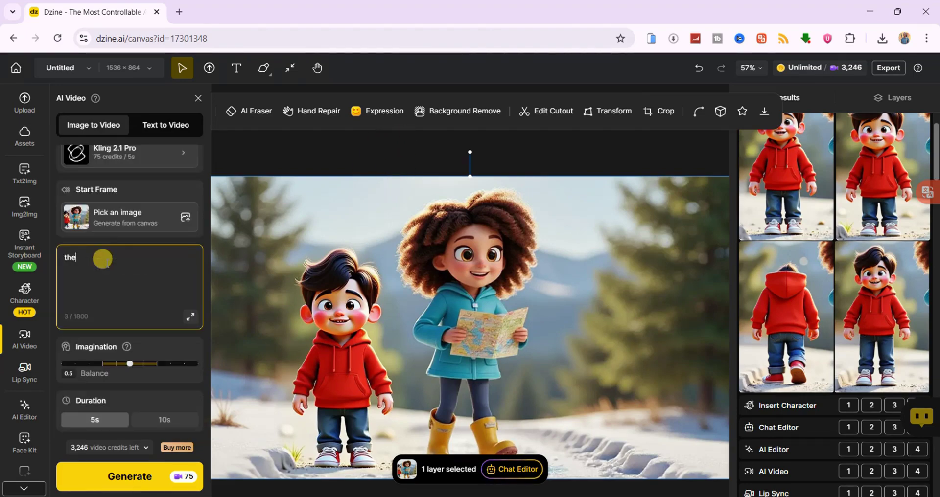
pyautogui.write('y walk in the mountain')
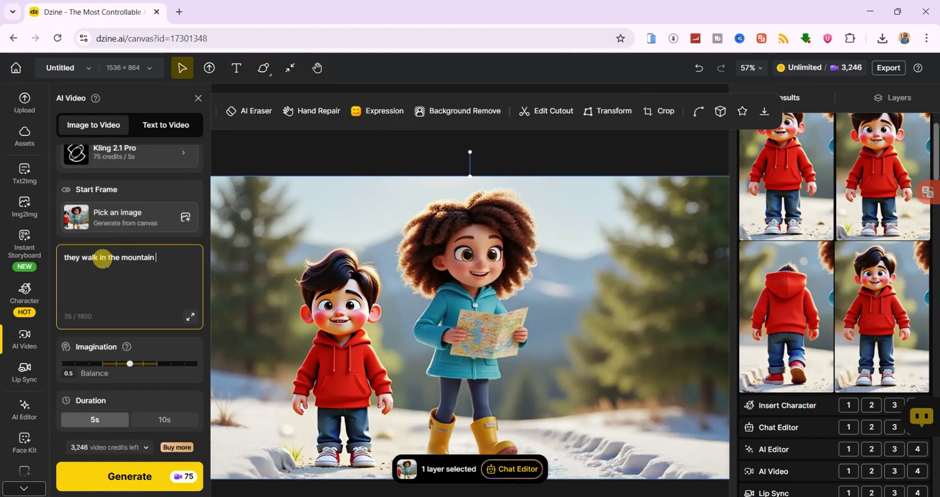
pyautogui.write(' looking for their home with a map')
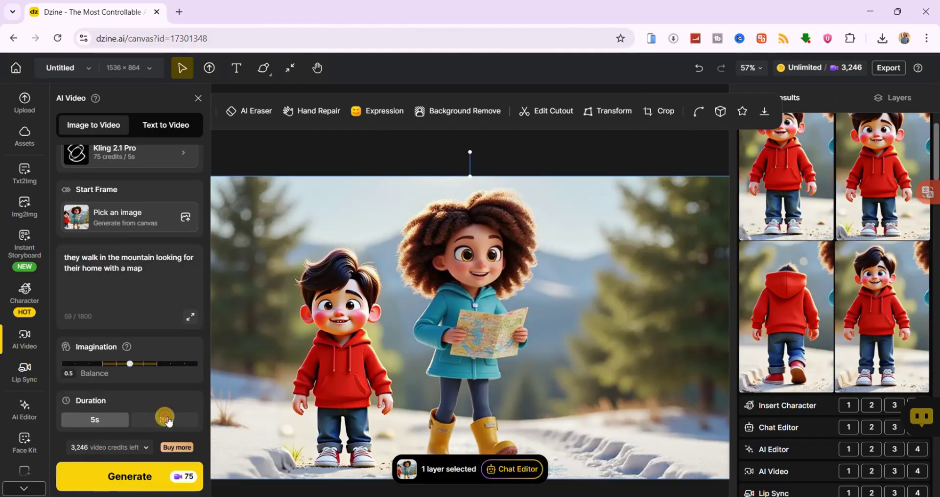
pyautogui.click(164, 417)
pyautogui.click(108, 484)
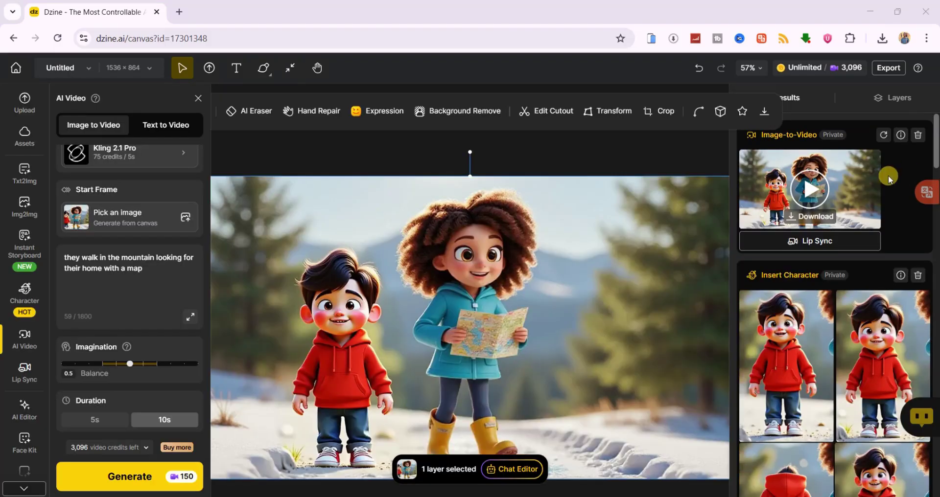
# Play the 10-second Image-to-Video result in the large preview and download it
pyautogui.click(856, 178)
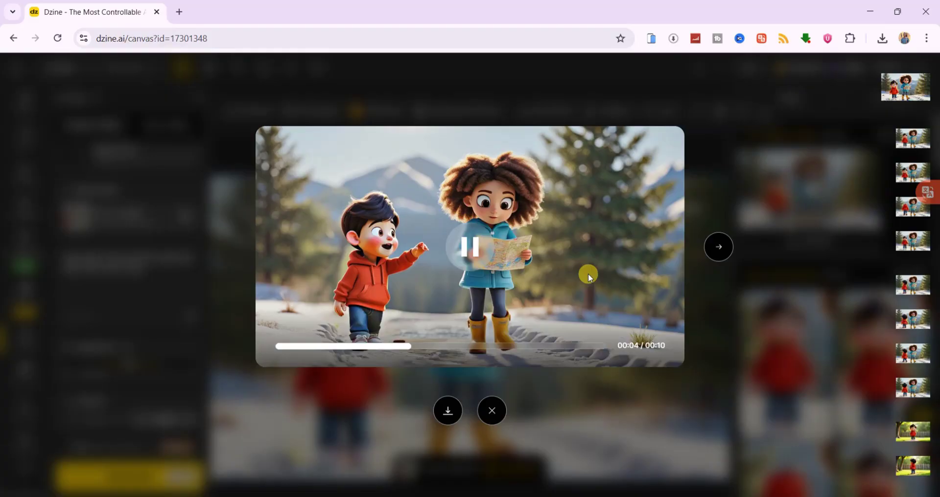
pyautogui.click(448, 410)
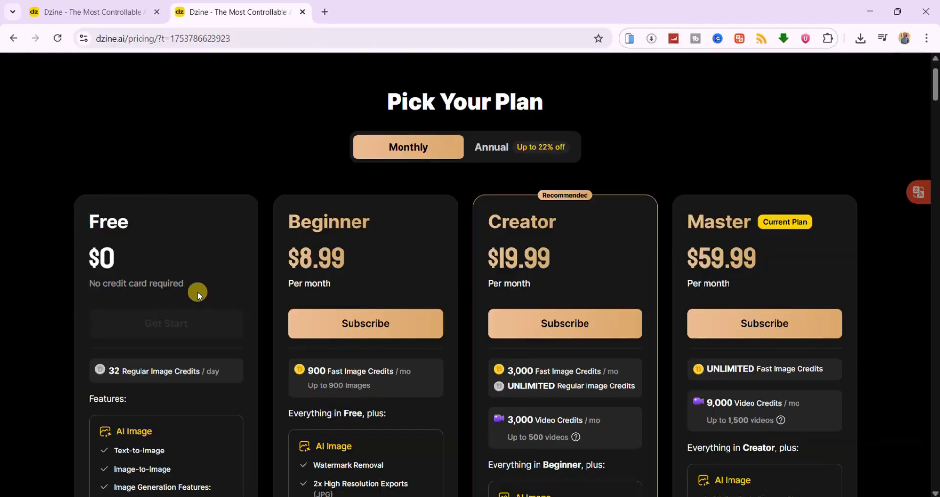
# Compare annual and monthly plan prices on the pricing page, ending on monthly
pyautogui.scroll(-1, 136, 278)
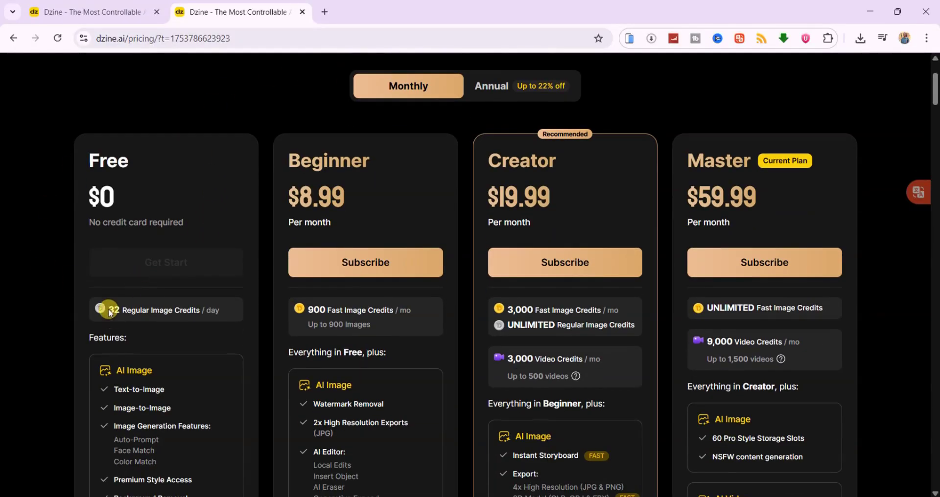
pyautogui.moveTo(107, 309); pyautogui.dragTo(216, 310)
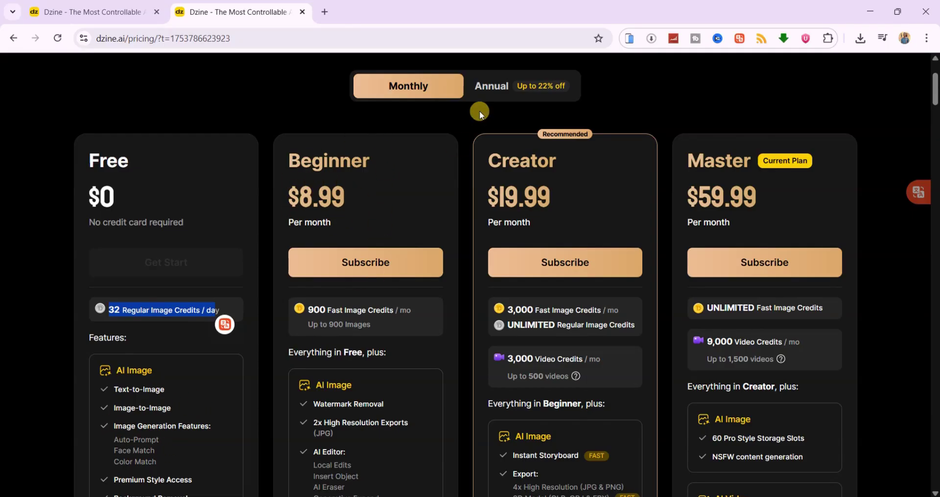
pyautogui.click(490, 86)
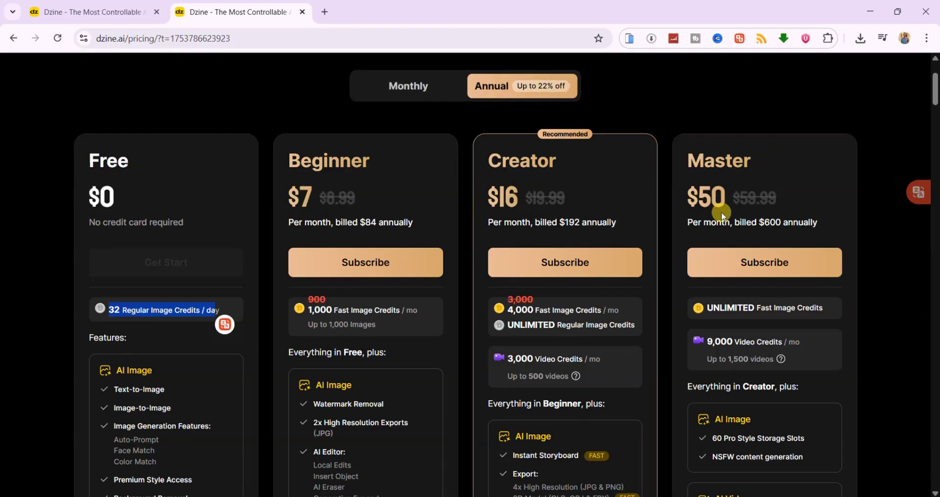
pyautogui.click(398, 87)
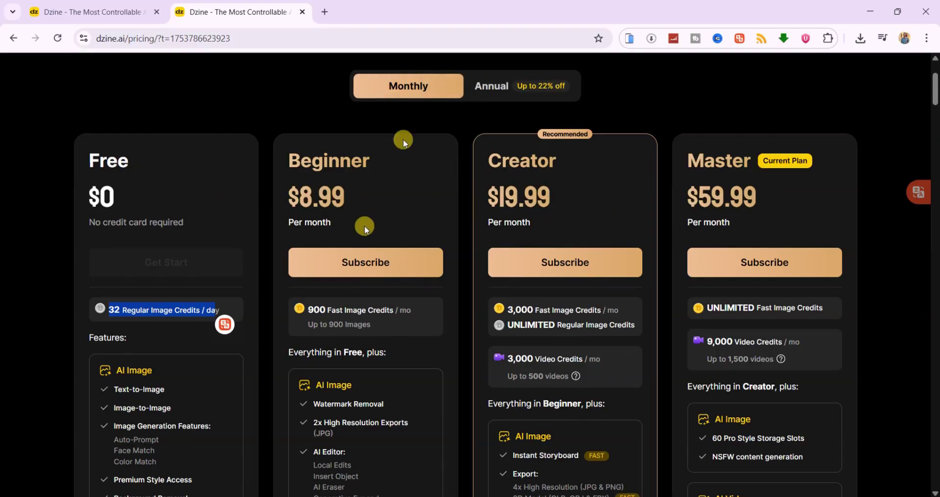
# Highlight Beginner's 900 image credits and Creator's 3,000 fast plus unlimited regular image credits
pyautogui.moveTo(312, 314); pyautogui.dragTo(384, 320)
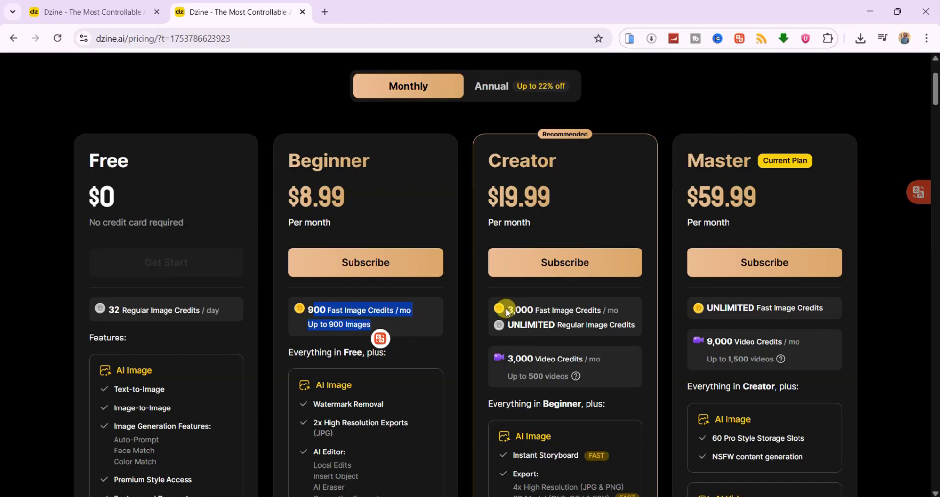
pyautogui.moveTo(507, 310); pyautogui.dragTo(620, 311)
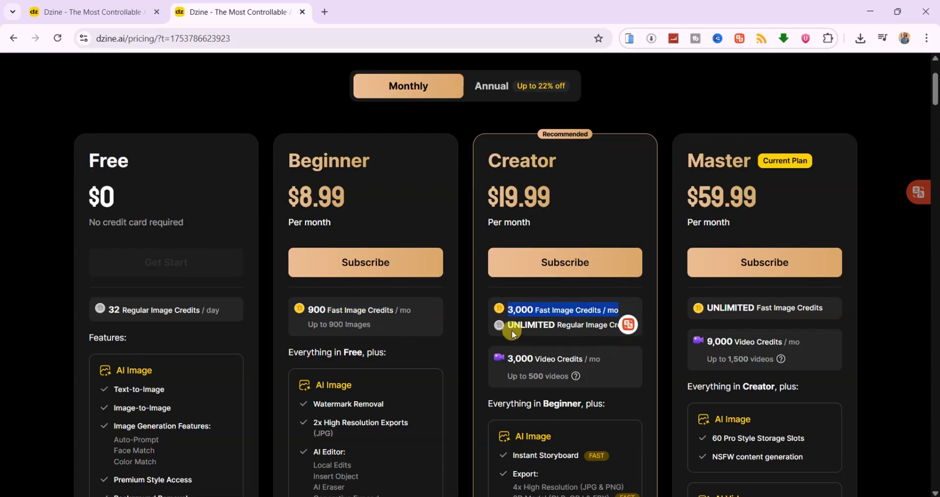
pyautogui.moveTo(513, 335); pyautogui.dragTo(613, 335)
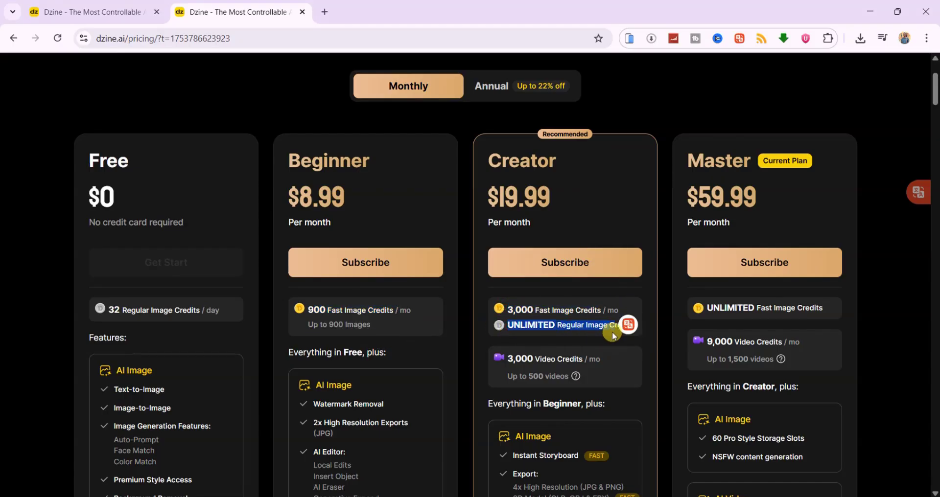